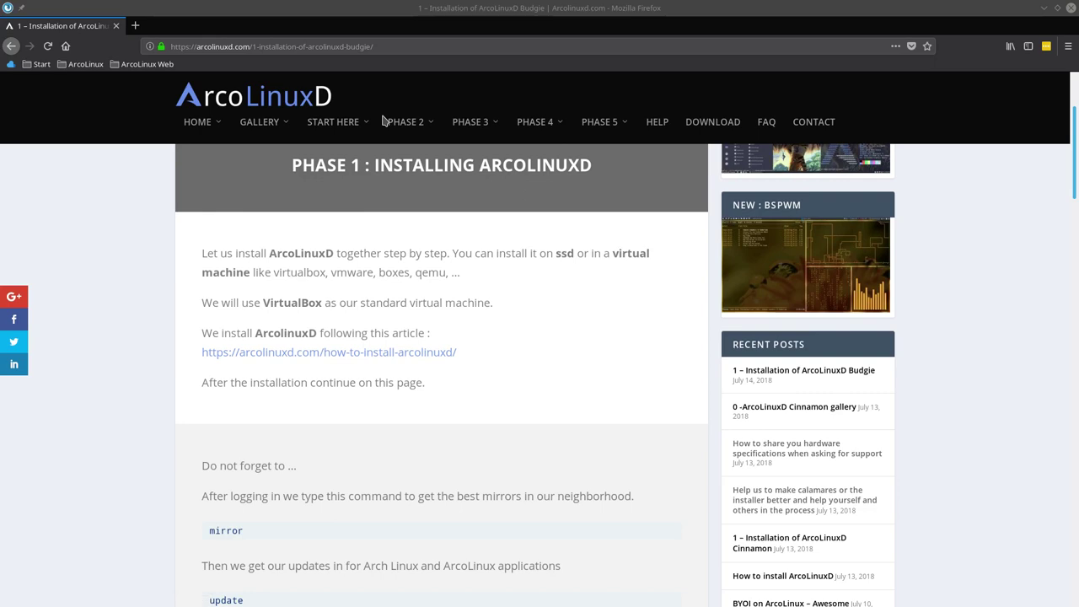
- Read through the ArcoLinuxD Budgie installation article, from phase 1 down to the phase 3 personal scripts section
scroll(329, 261, up, 3)
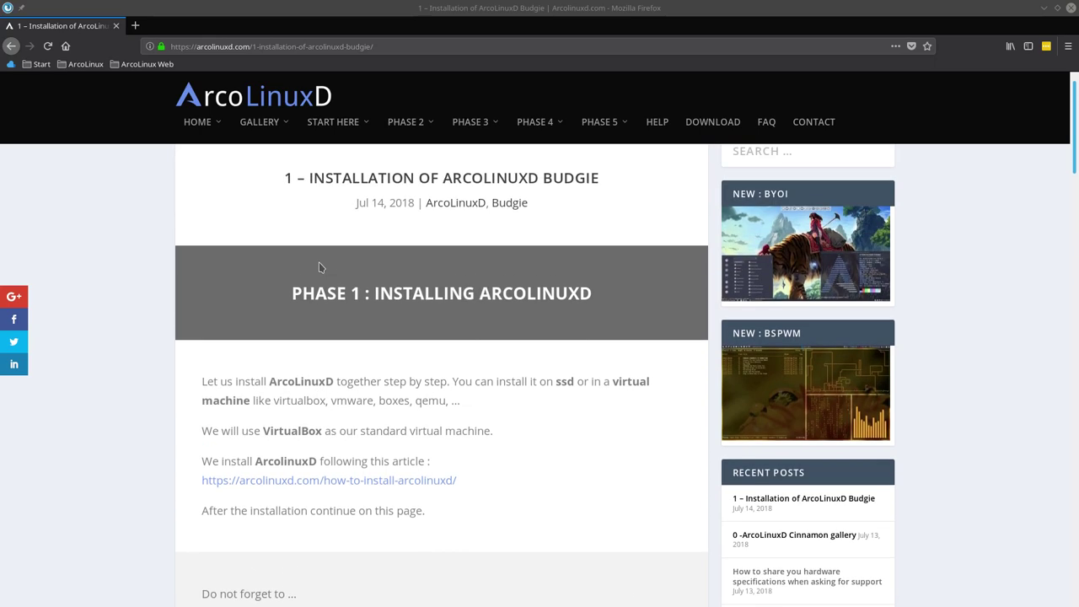
scroll(460, 334, down, 5)
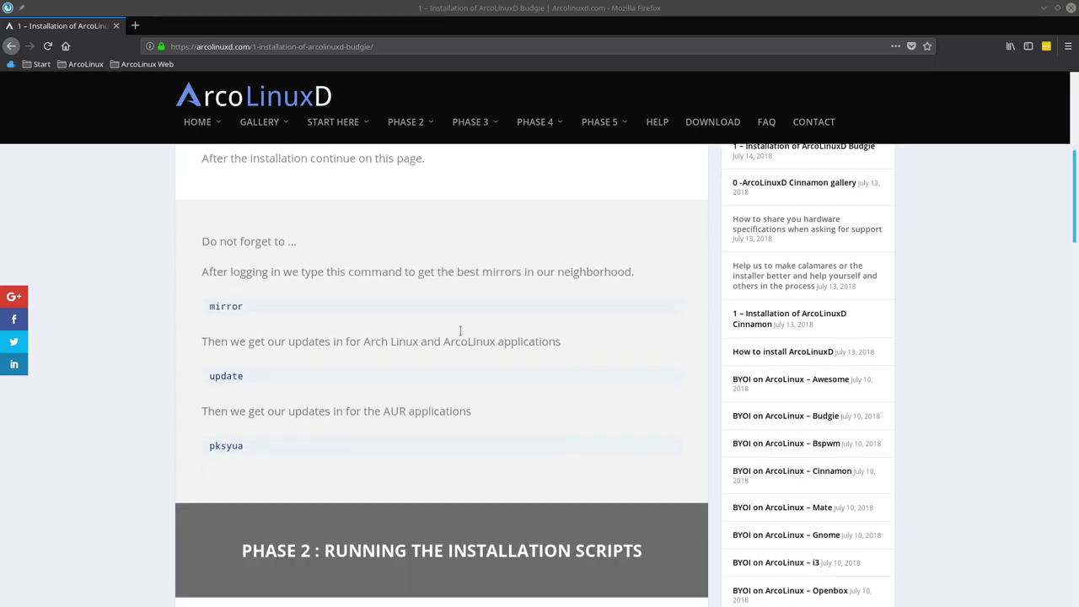
scroll(460, 330, down, 5)
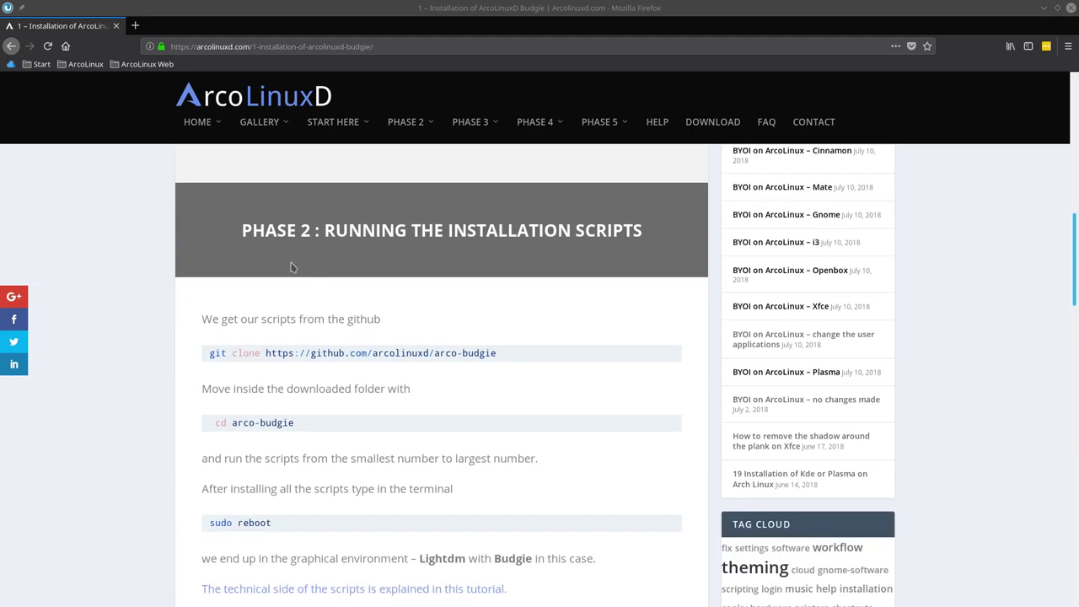
scroll(369, 259, down, 5)
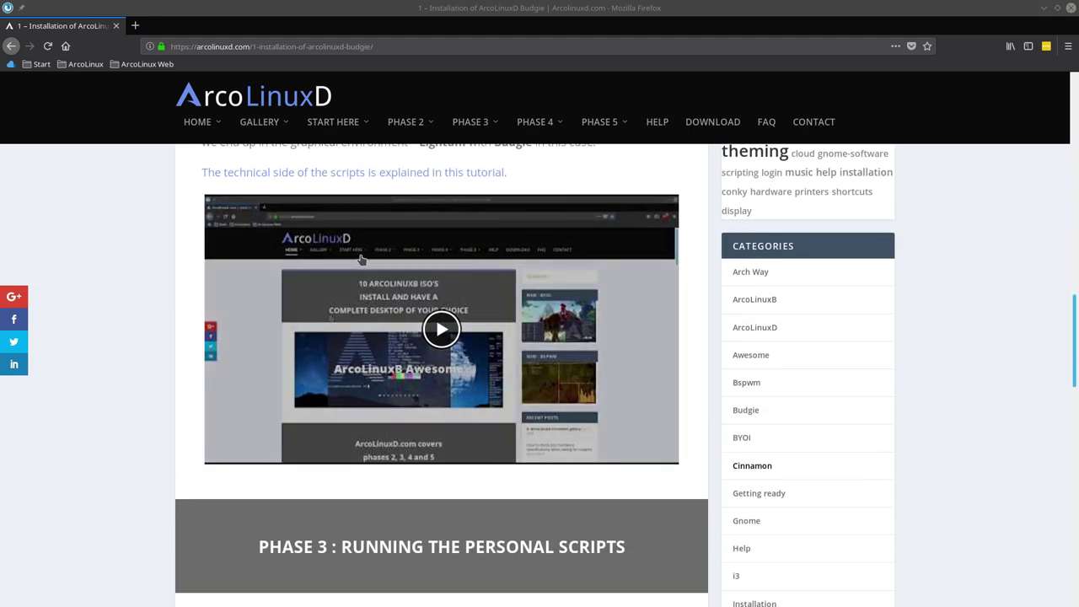
scroll(413, 378, down, 3)
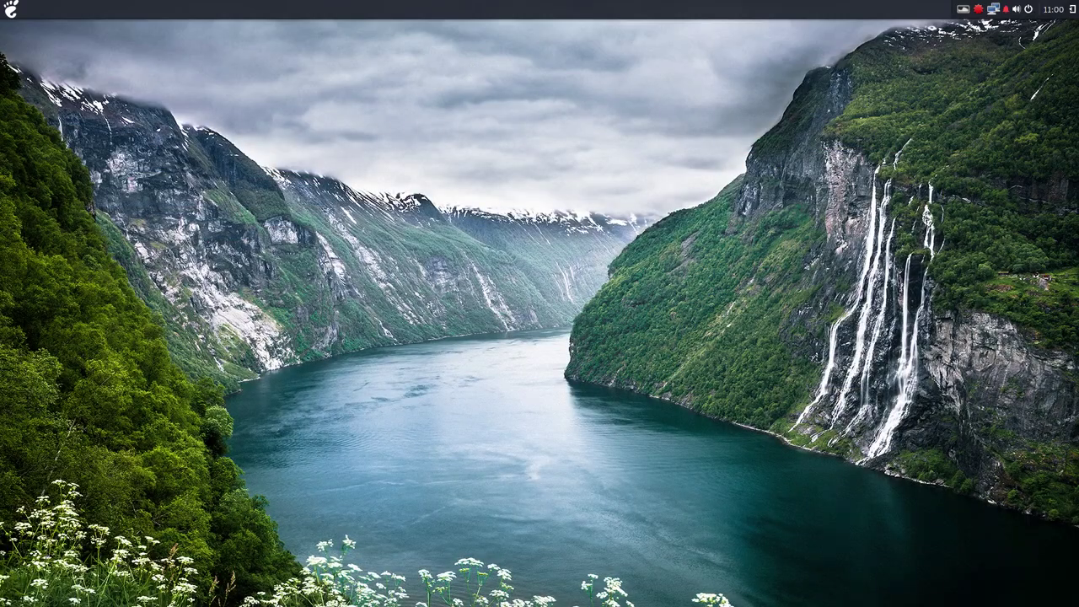
click(17, 10)
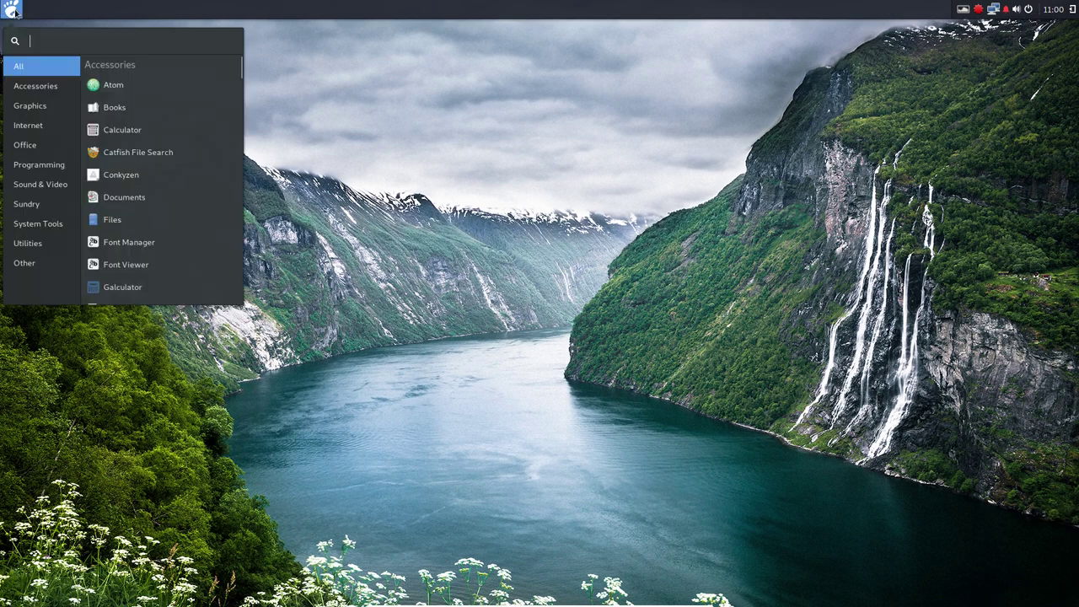
click(36, 88)
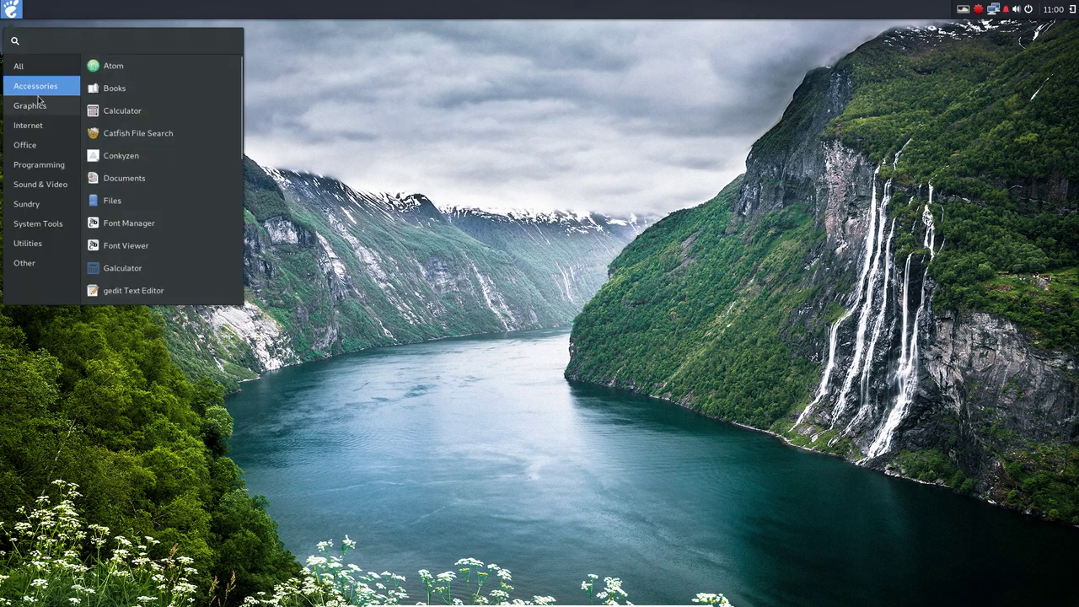
click(39, 107)
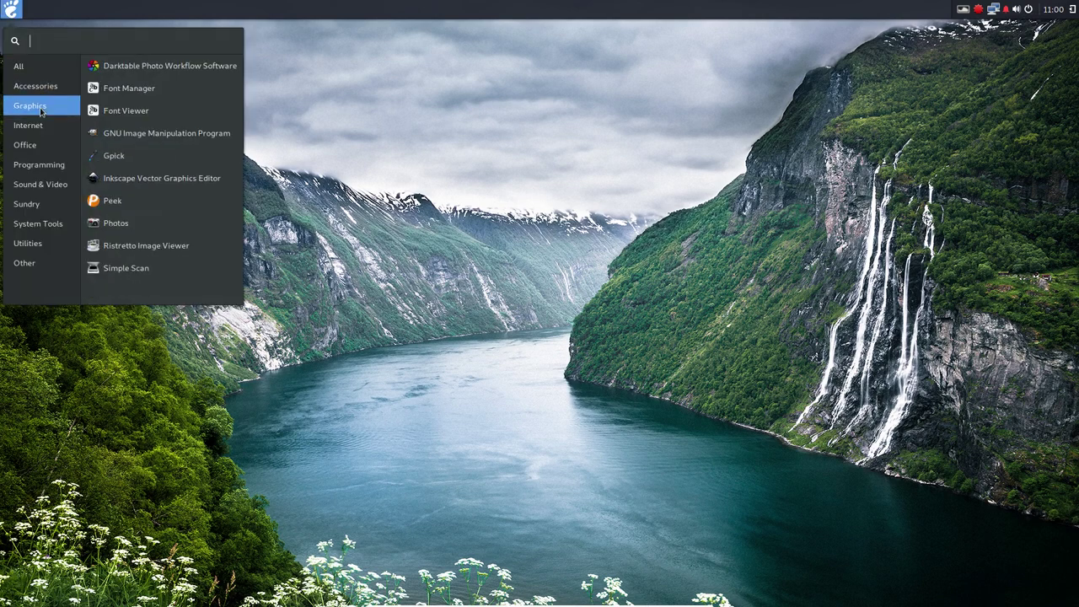
click(768, 150)
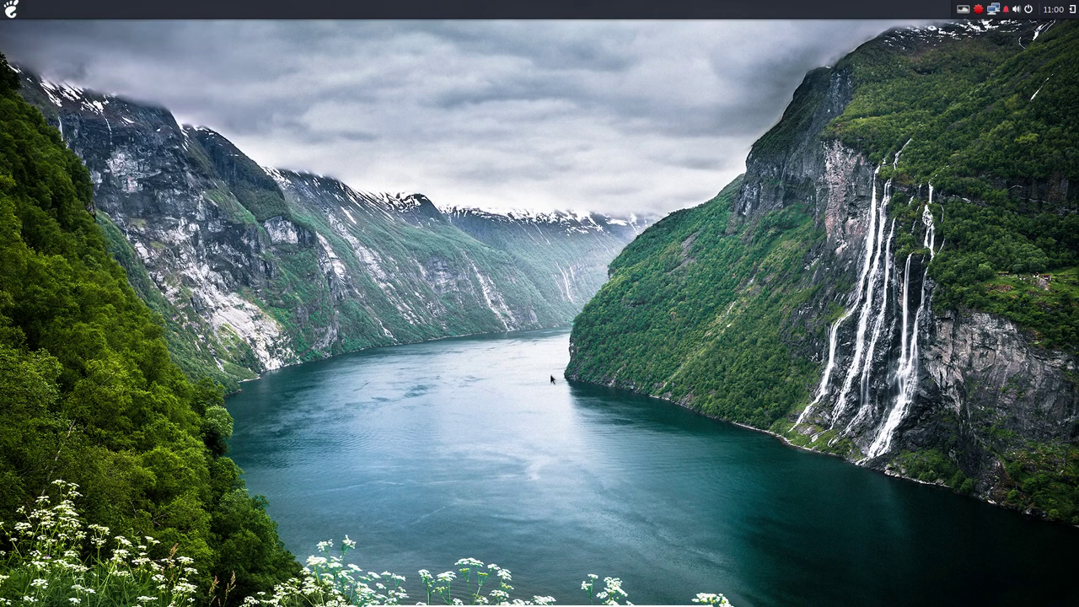
- Open the file manager and go into the arco-budgie folder in the home directory
click(11, 10)
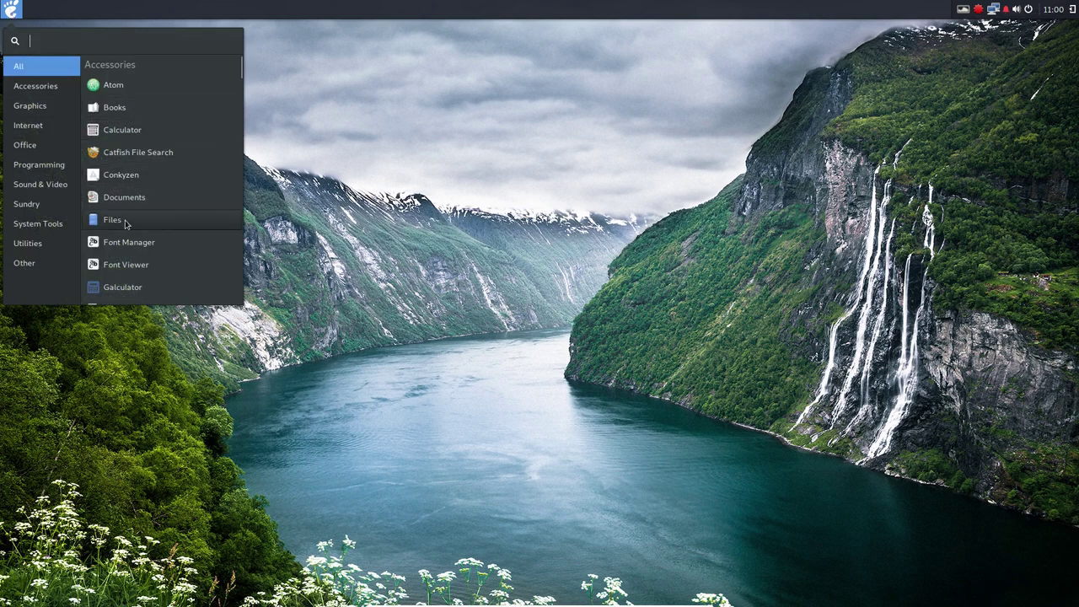
click(410, 222)
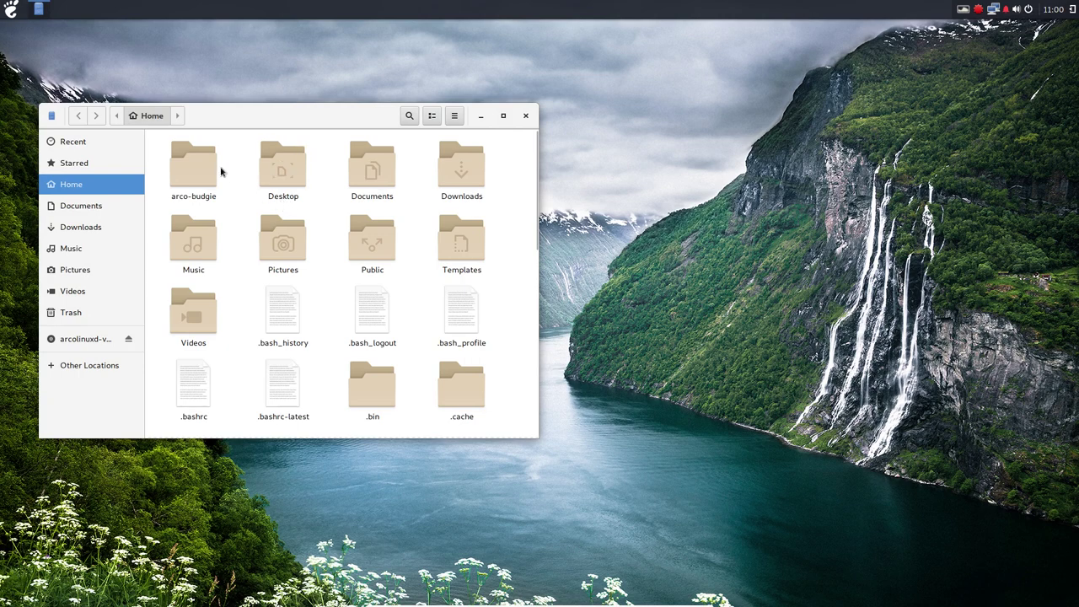
double_click(205, 172)
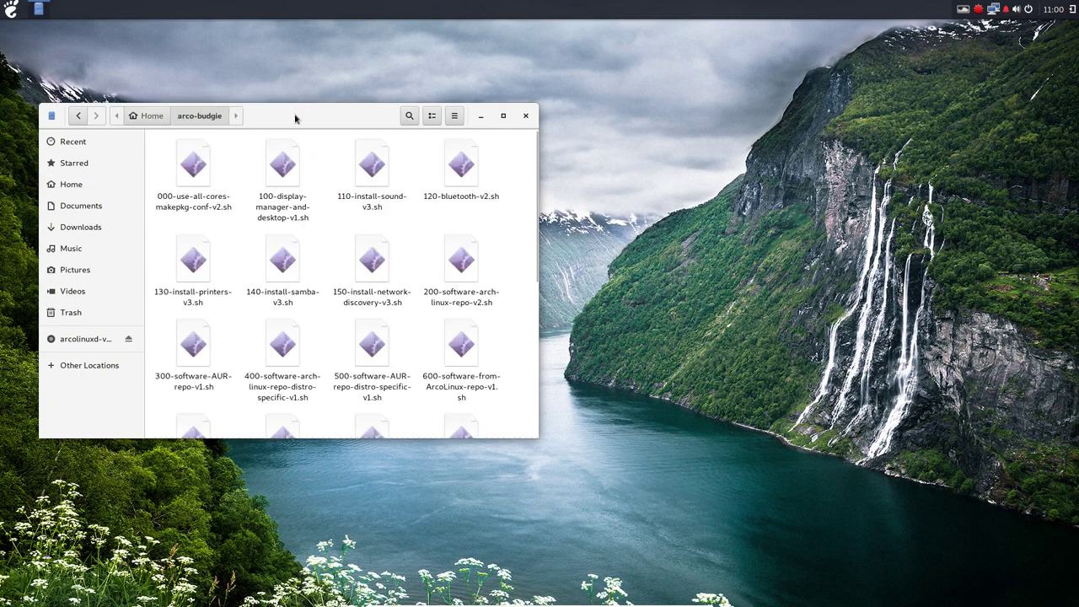
drag(295, 115, 400, 106)
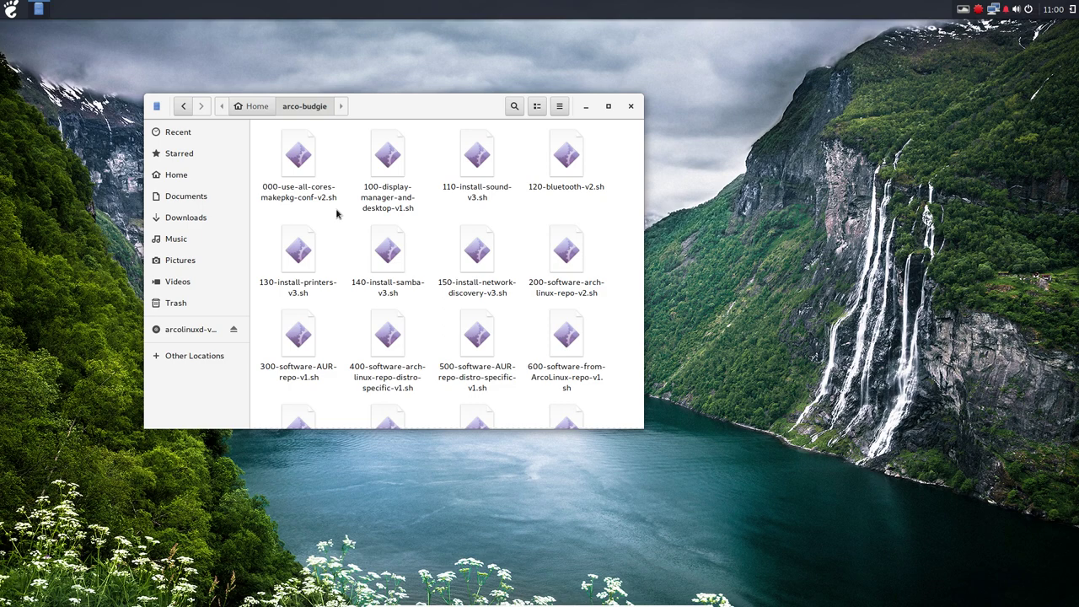
- Set the file manager to sort folders before files and hide the hidden items
click(157, 107)
click(183, 177)
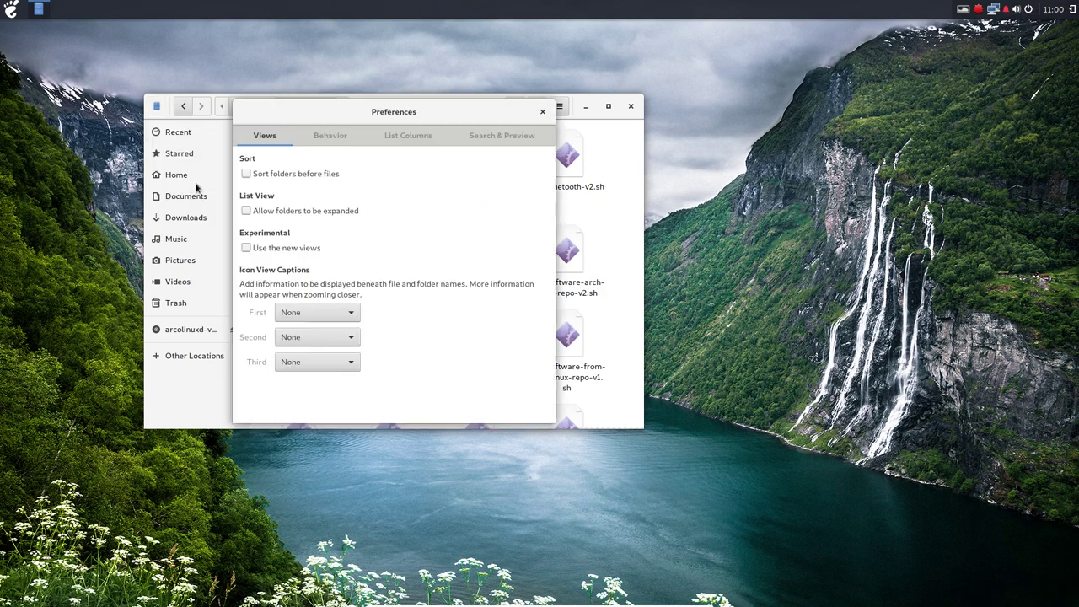
click(290, 176)
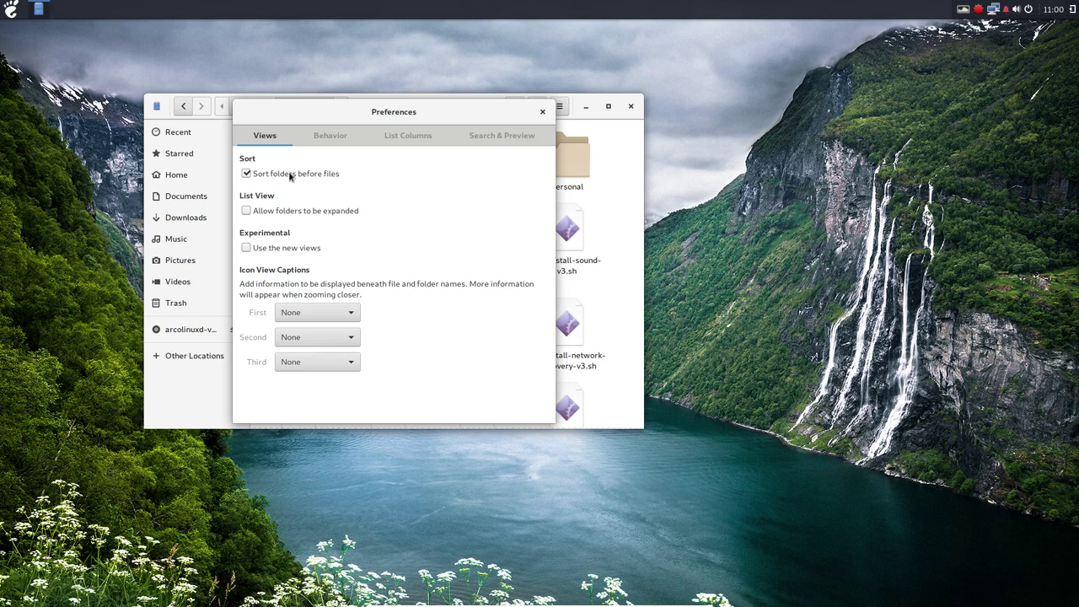
click(542, 111)
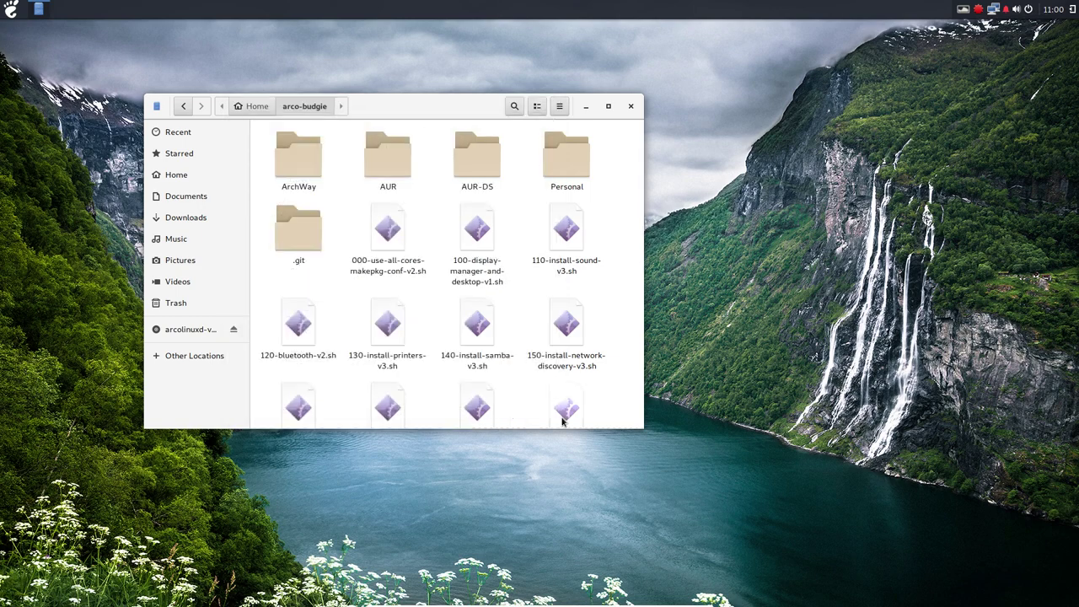
key(ctrl+h)
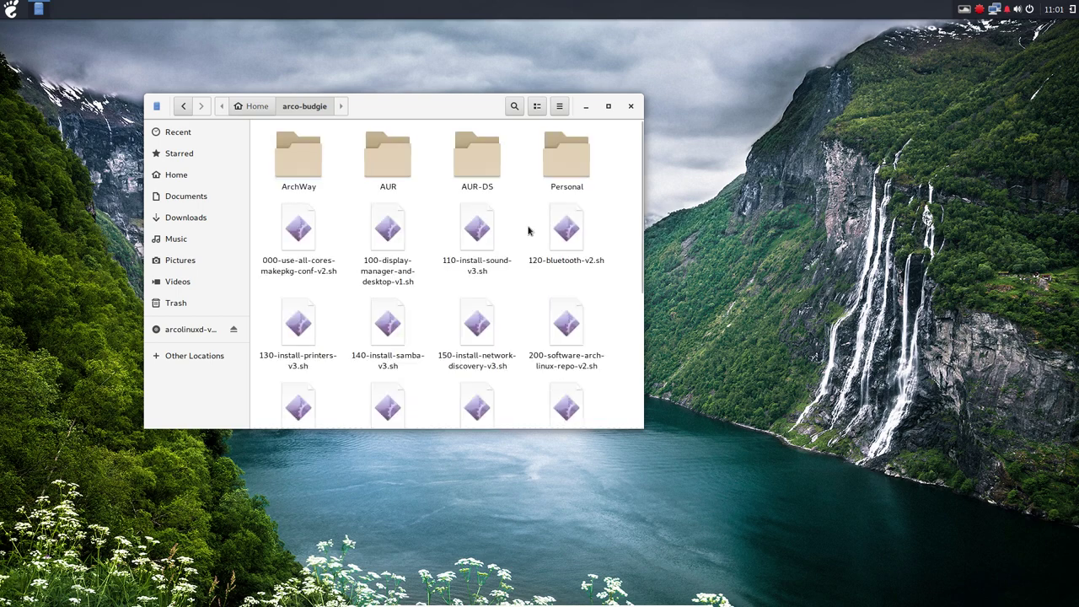
- Open the Personal folder inside arco-budgie and tile the file manager to the left half of the desktop
click(556, 169)
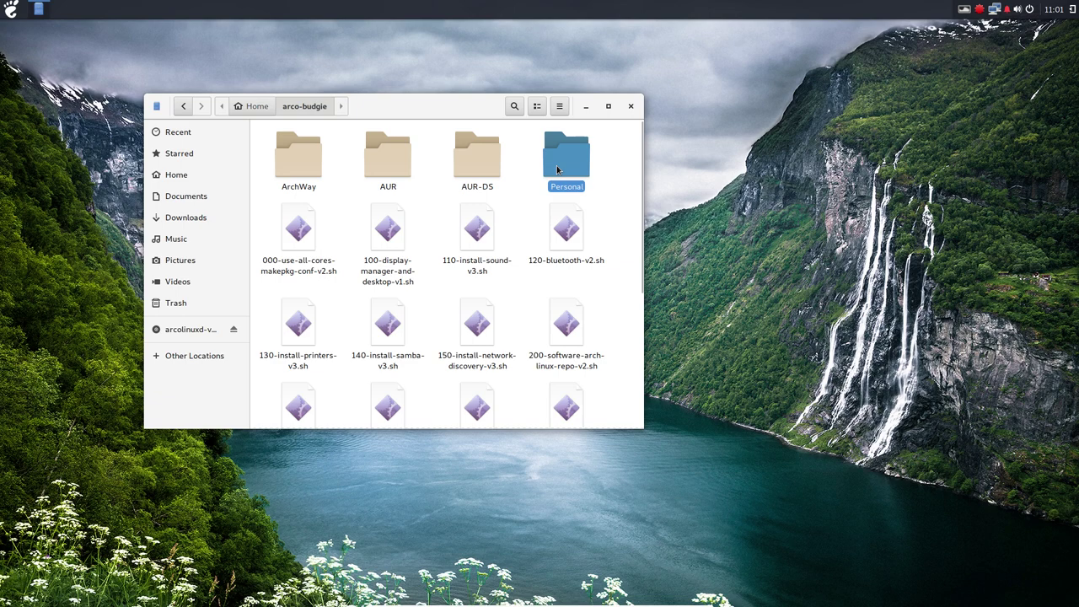
click(291, 229)
scroll(291, 230, down, 3)
scroll(290, 230, up, 3)
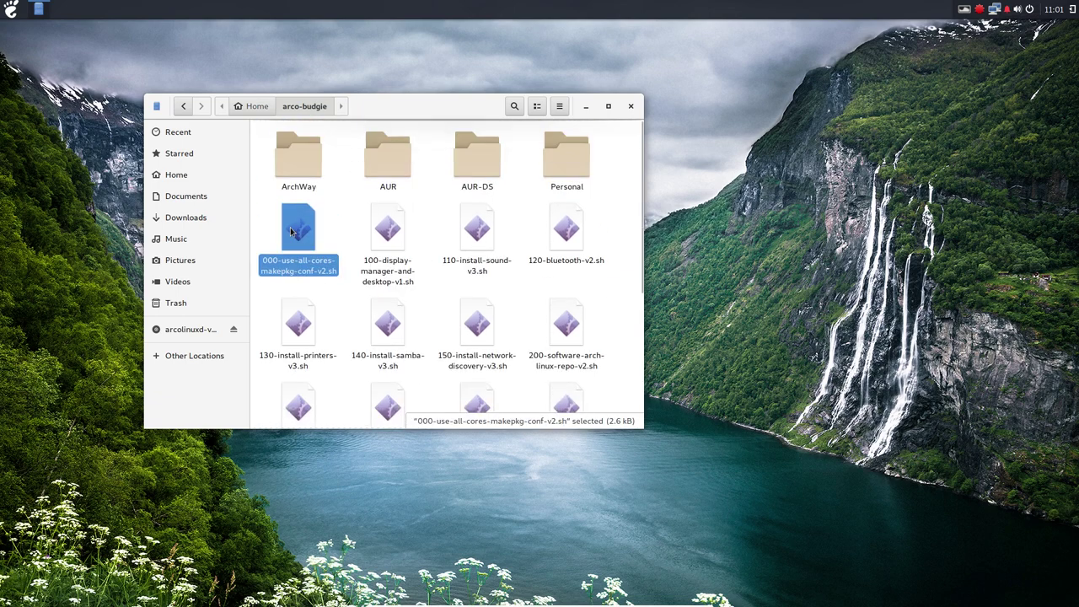
click(575, 174)
double_click(576, 174)
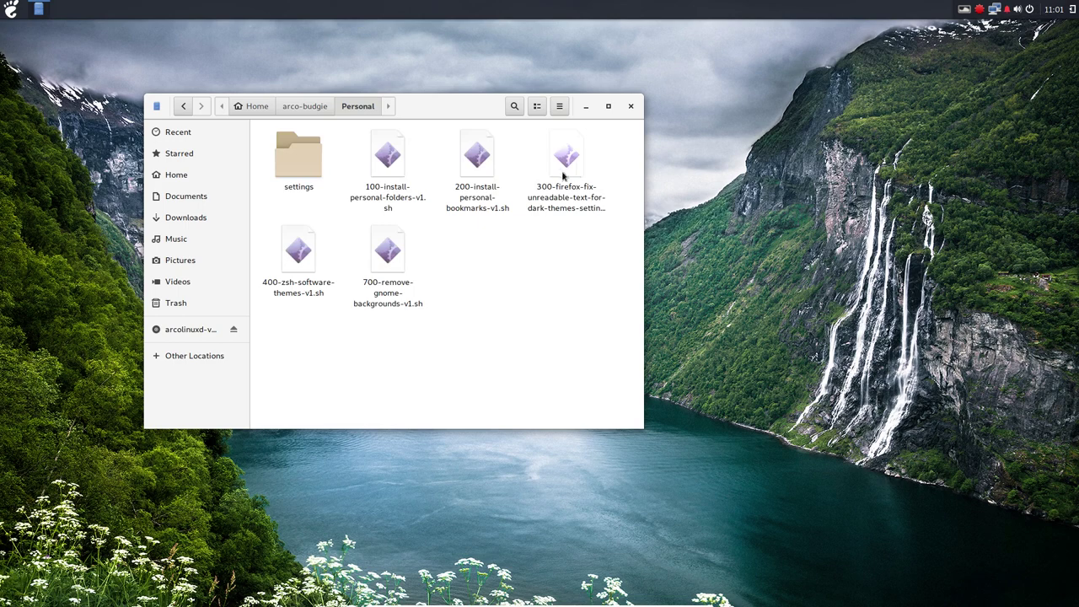
drag(451, 116, 3, 249)
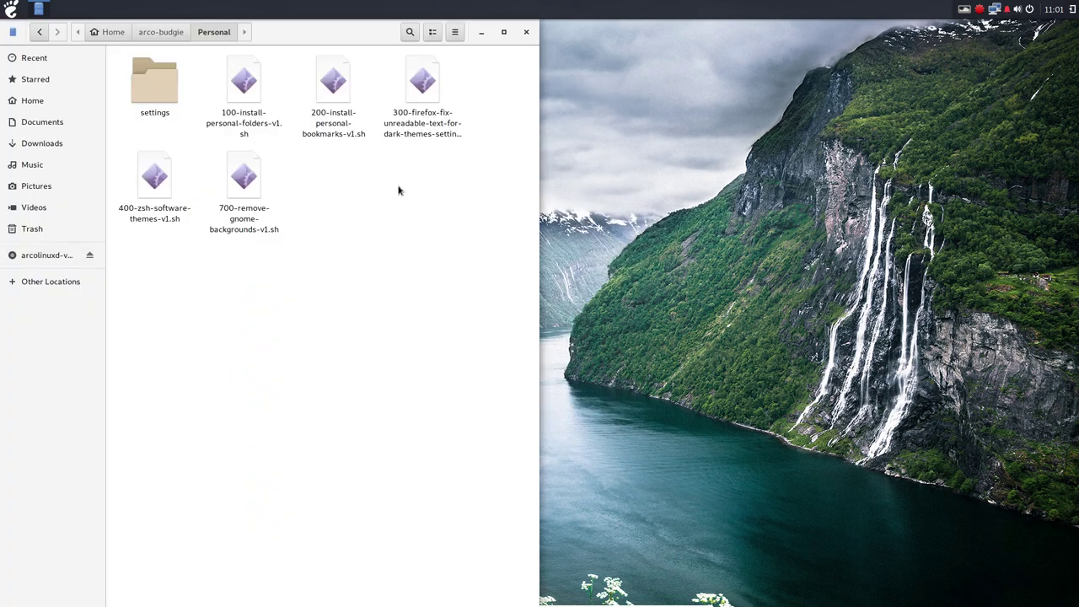
- Open a terminal in the Personal folder and tile it to the right half of the desktop
right_click(482, 168)
click(541, 238)
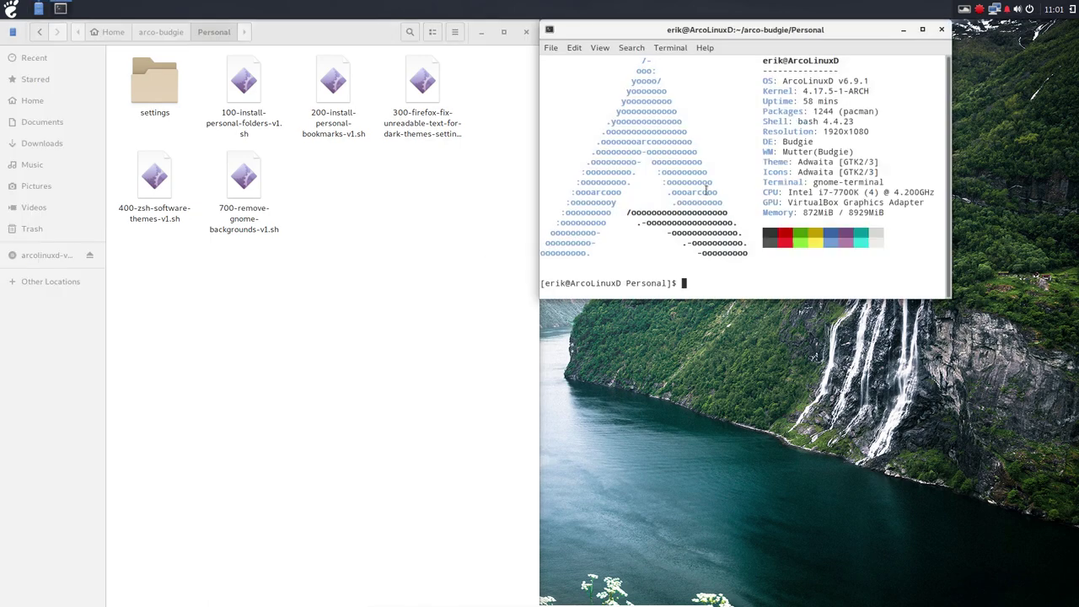
drag(717, 56, 1078, 253)
- List the Personal folder's contents with ls and run ./100-install-personal-folders-v1.sh
text(ls)
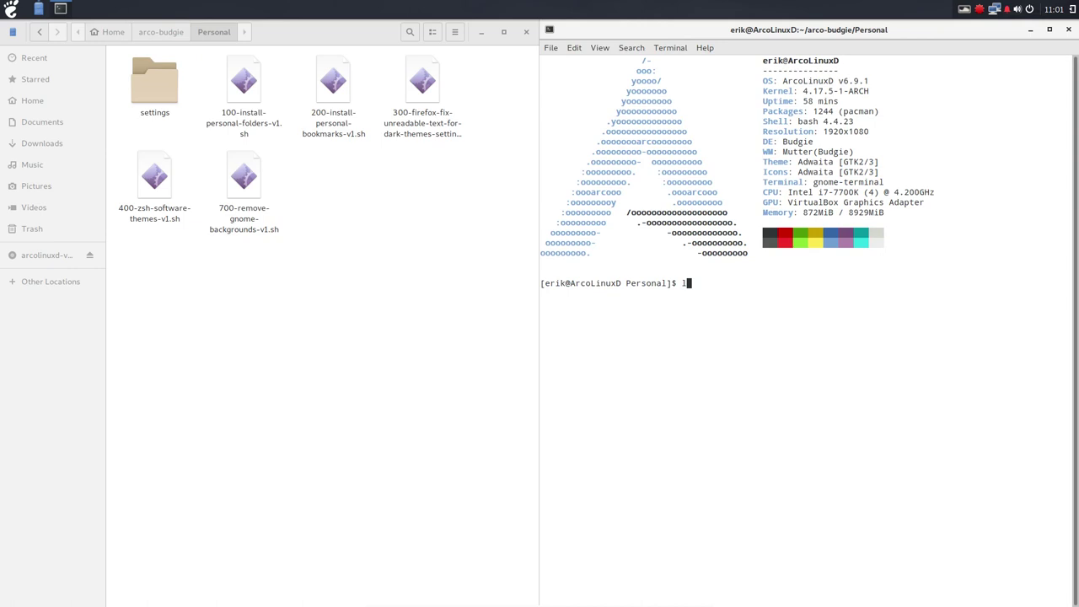
key(Return)
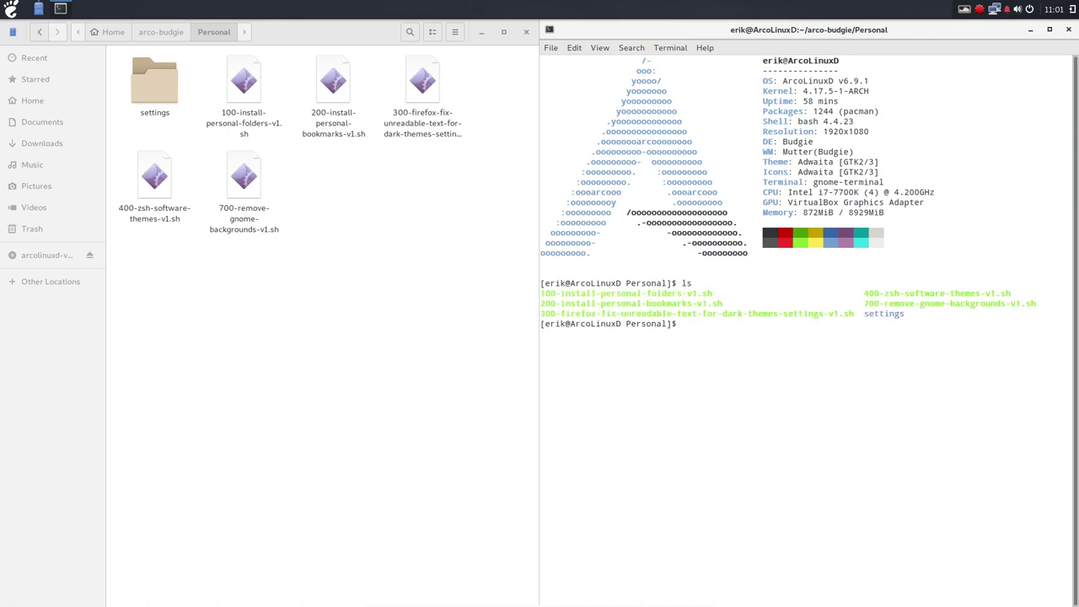
text(./100)
key(Tab)
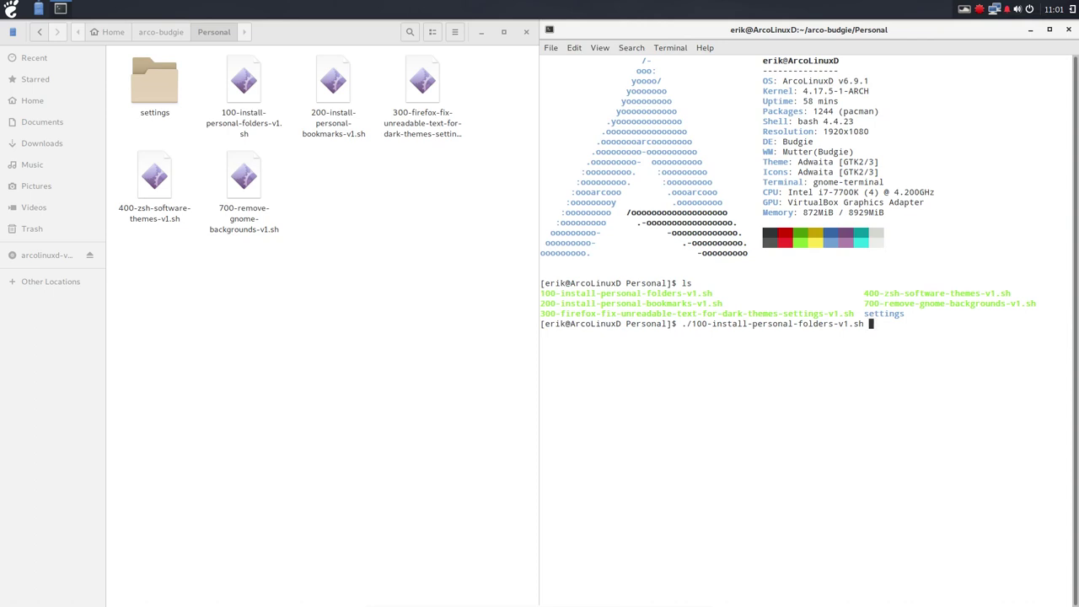
key(Return)
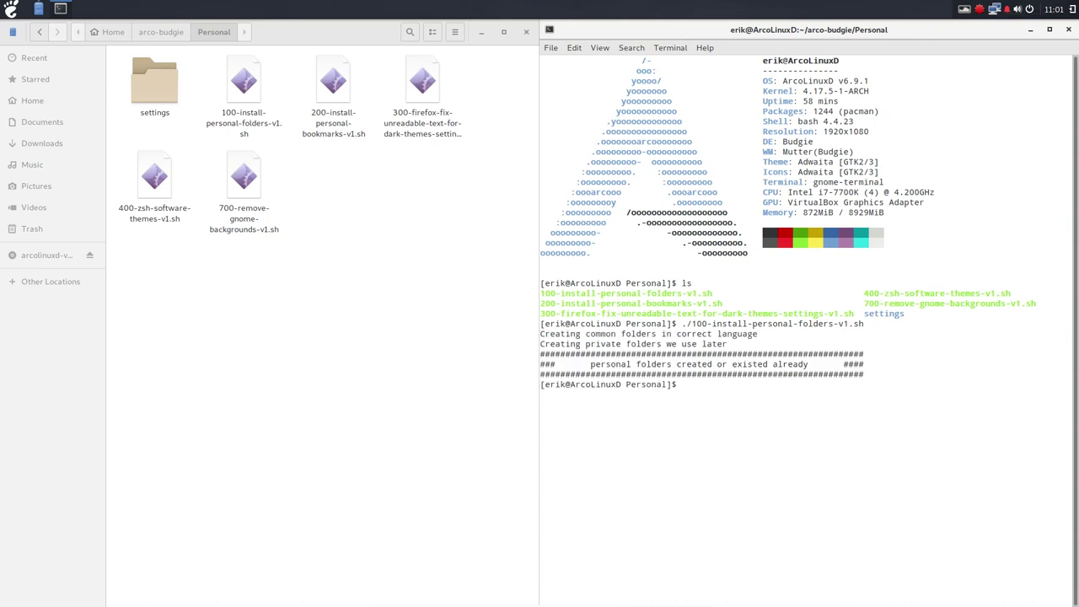
- Run the script ./200-install-personal-bookmarks-v1.sh in the terminal
text(./2)
key(Tab)
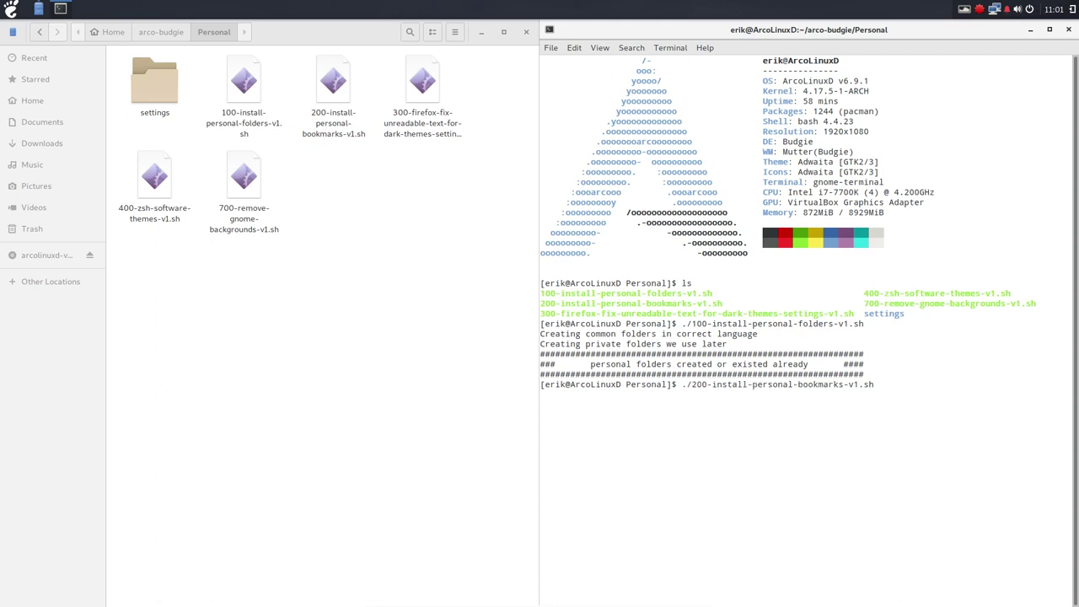
key(Return)
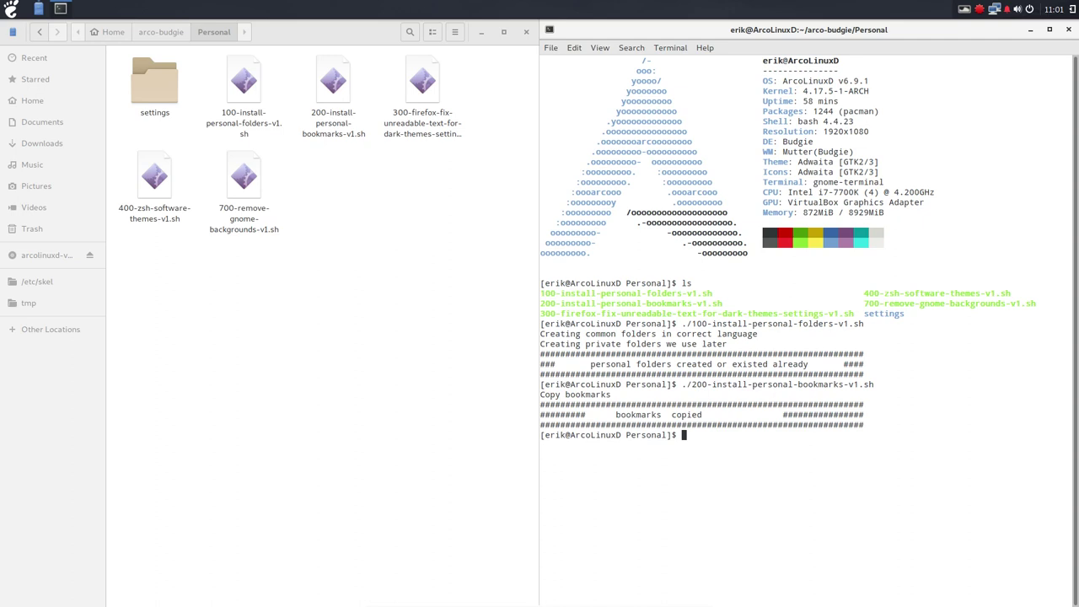
- Open the /etc/skel bookmark in the file manager and show its hidden files
click(67, 285)
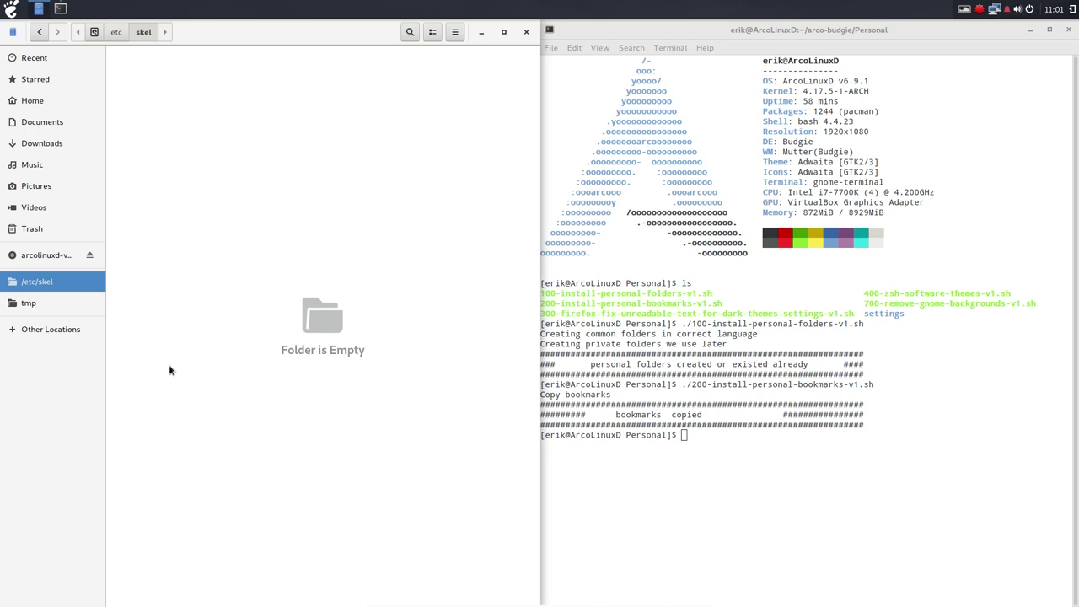
key(ctrl+h)
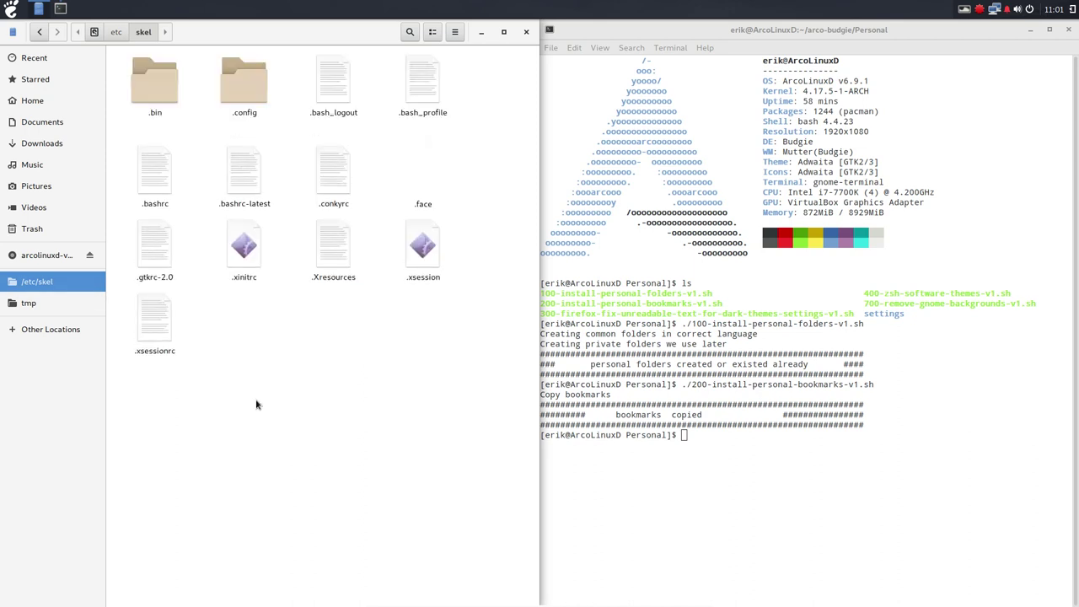
drag(134, 379, 514, 77)
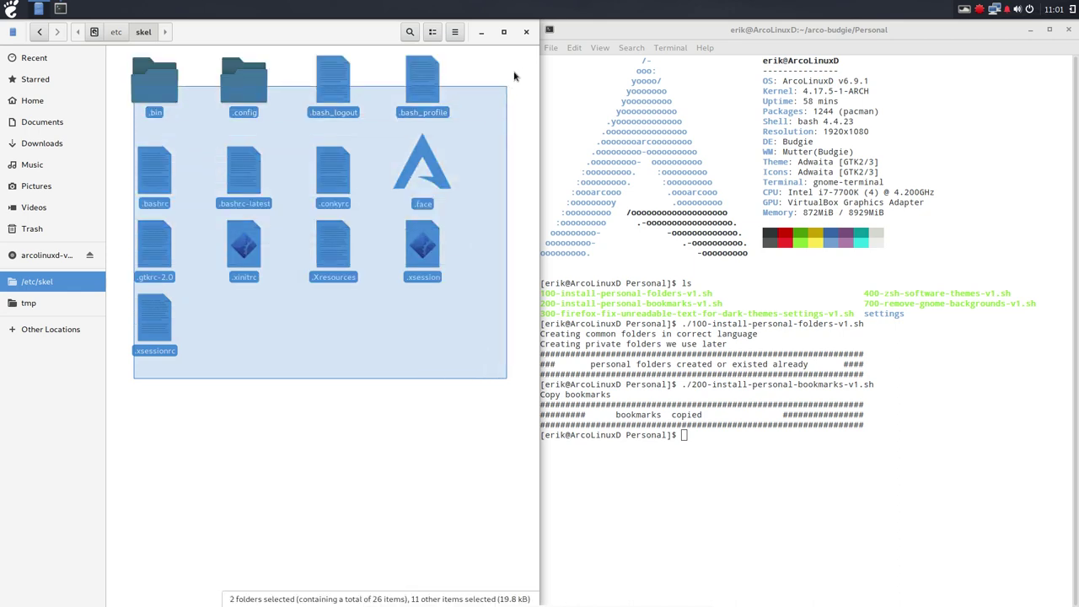
click(508, 164)
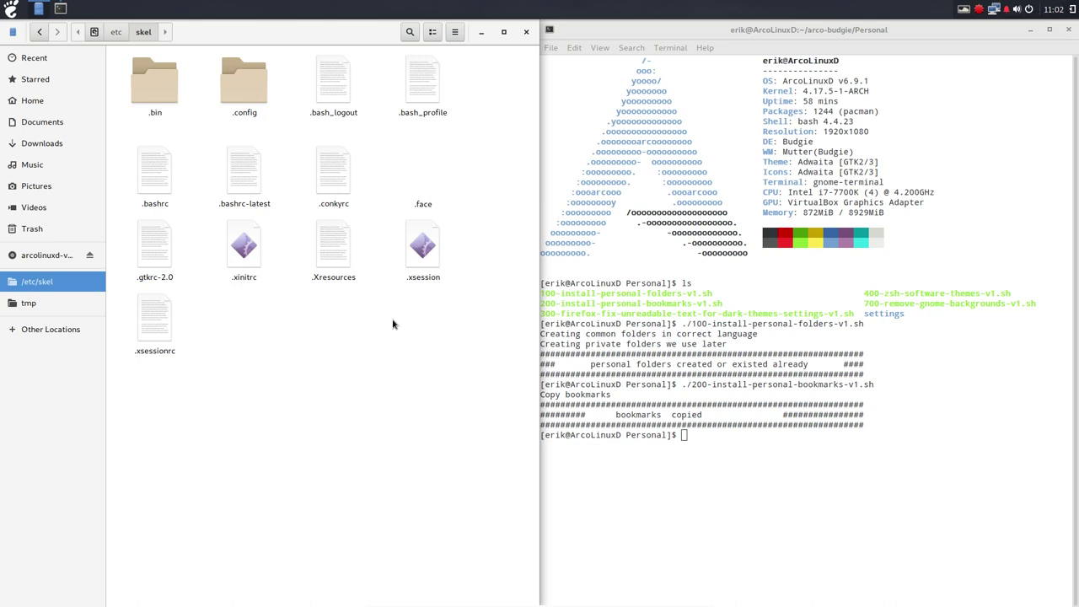
- Copy all files and folders from /etc/skel and paste them into the Home folder
drag(141, 393, 489, 82)
click(374, 389)
drag(129, 389, 499, 103)
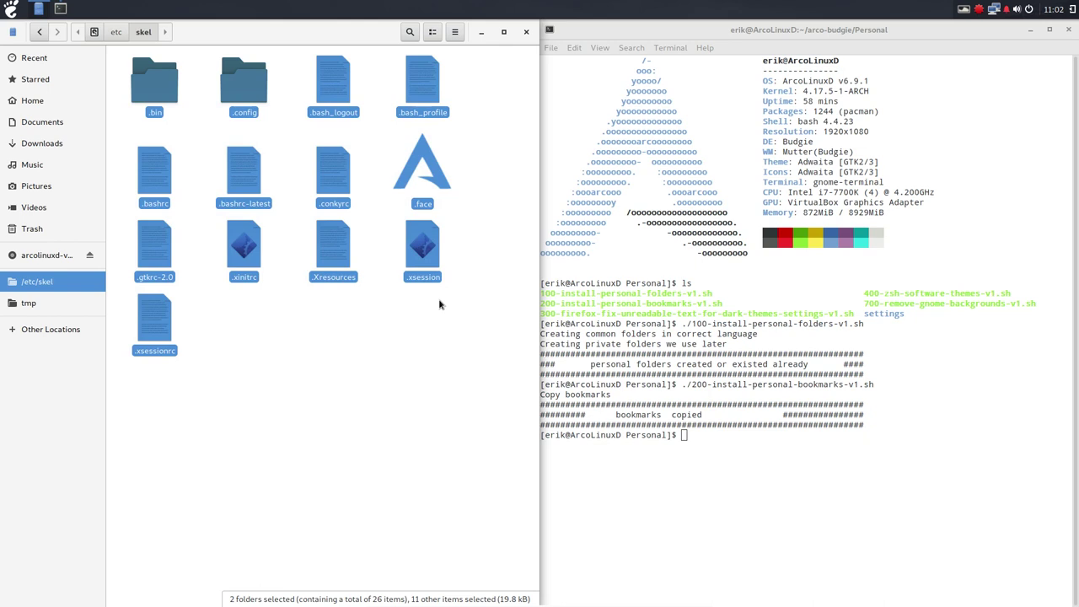
click(50, 101)
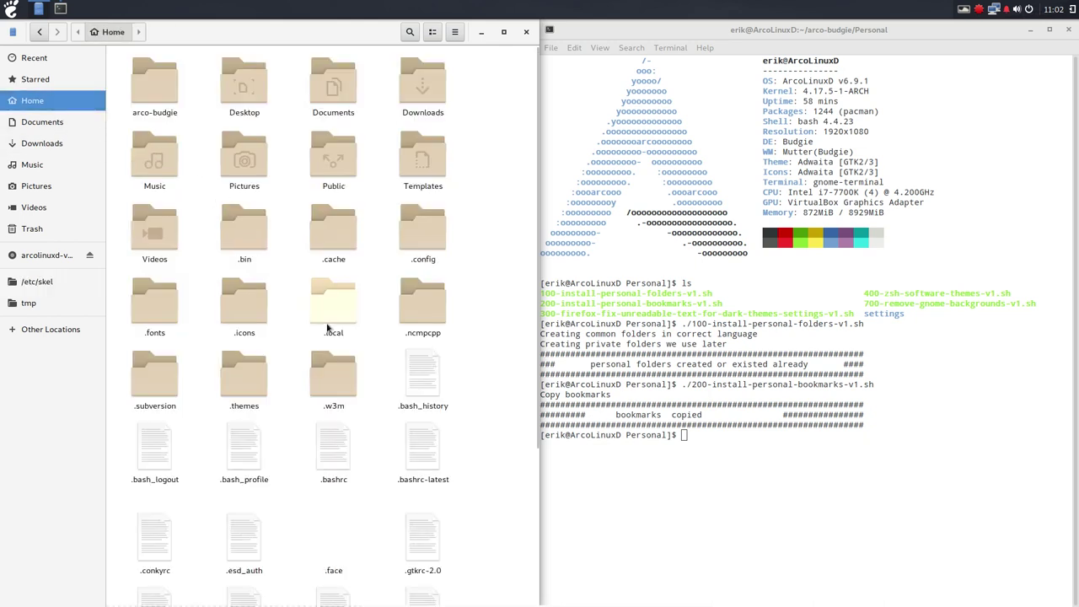
key(ctrl+v)
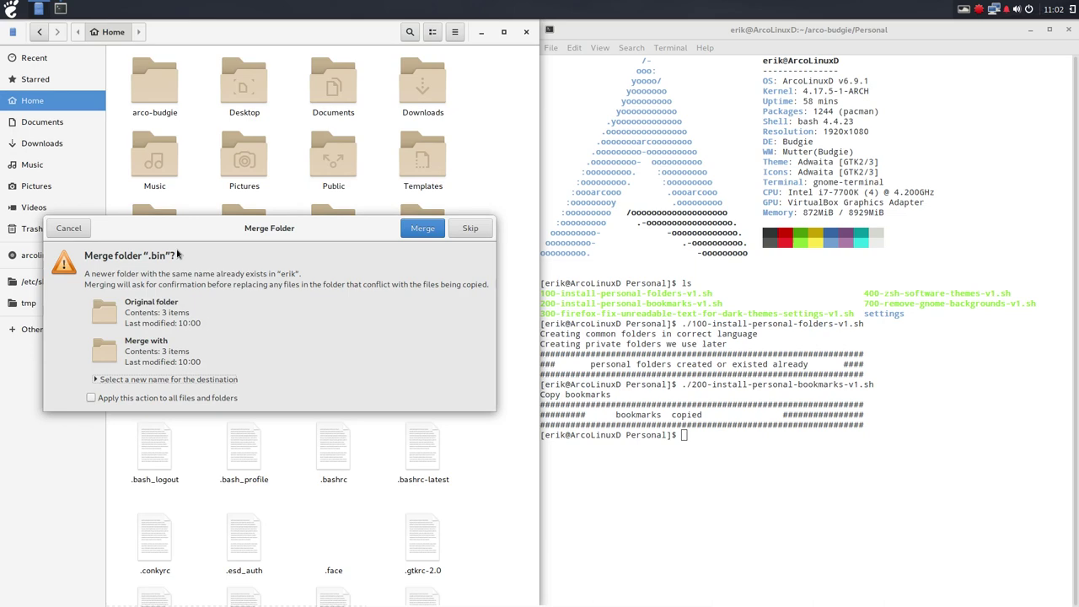
- Merge all conflicting folders and replace all conflicting files in Home, and tile the file manager back to the left half of the desktop
drag(228, 237, 310, 175)
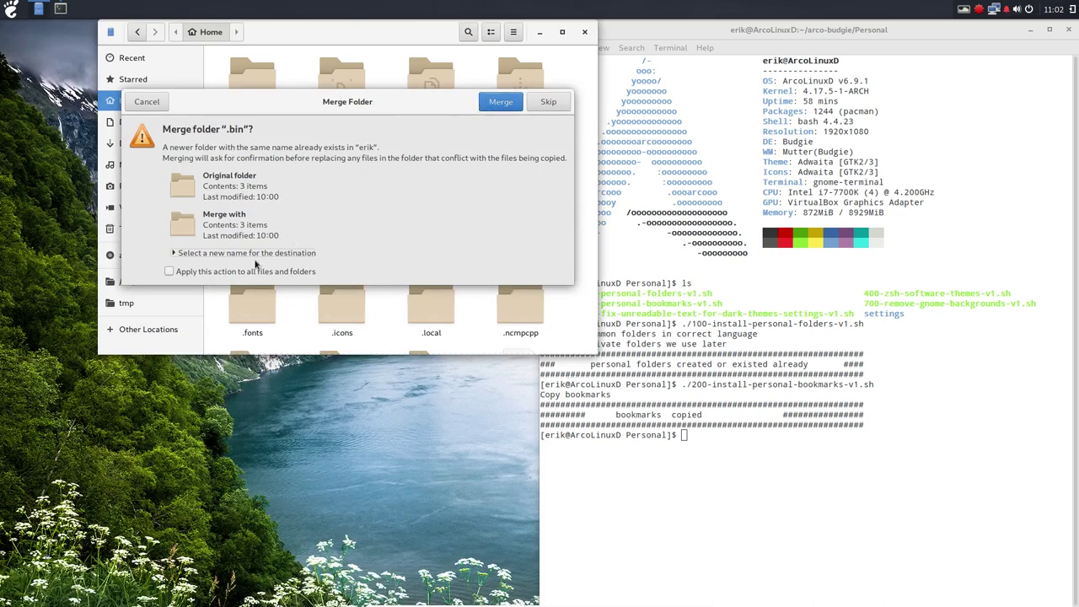
click(226, 271)
click(501, 104)
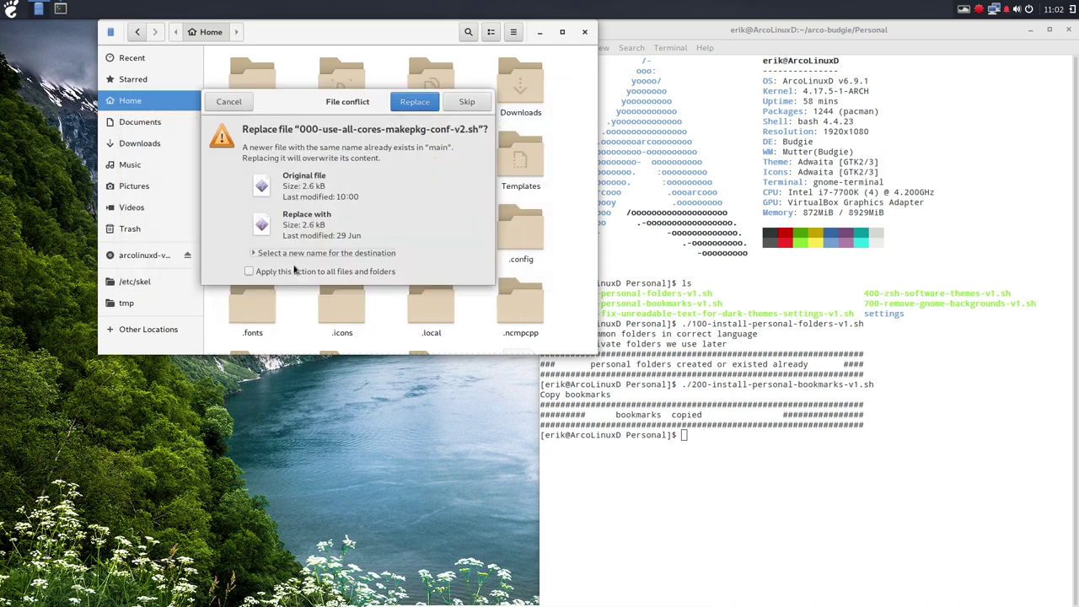
click(297, 271)
click(415, 106)
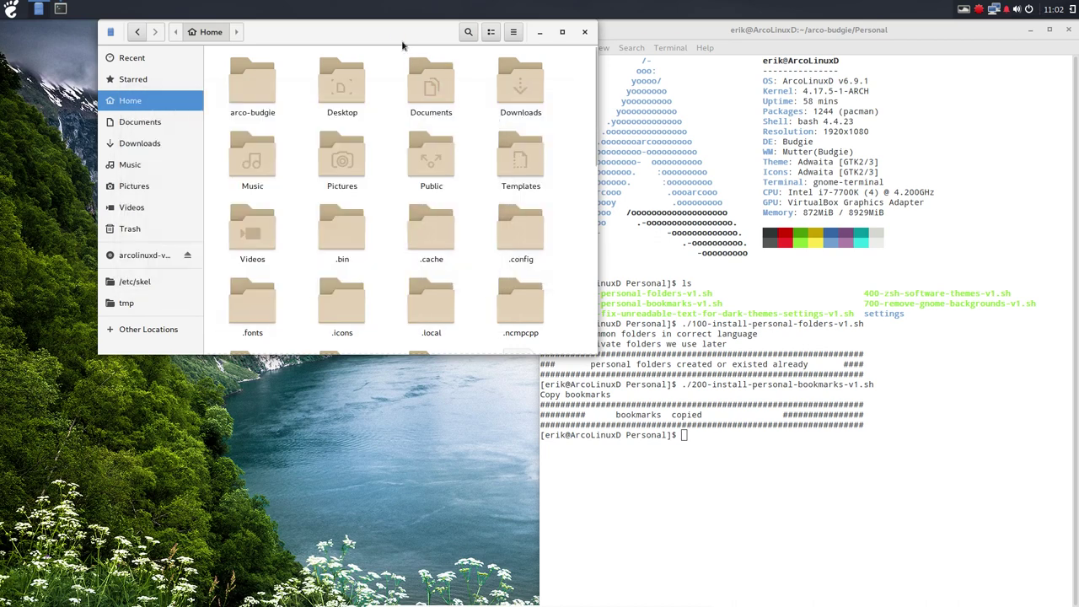
drag(393, 31, 0, 242)
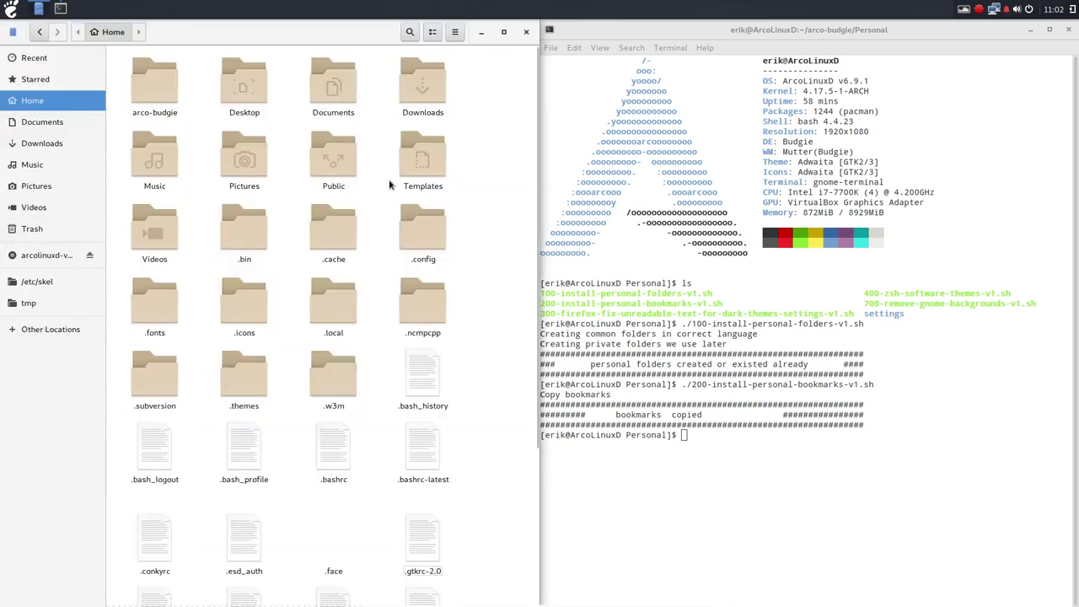
- Run update in the terminal with the account password, accept the package installation, and check the packages with pksyua
click(742, 449)
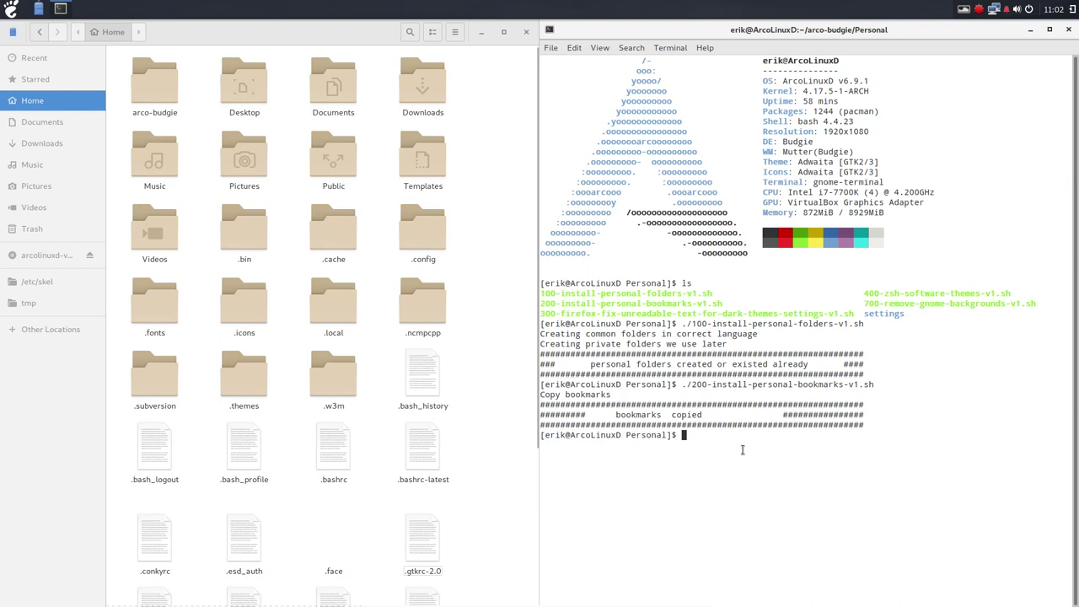
text(update)
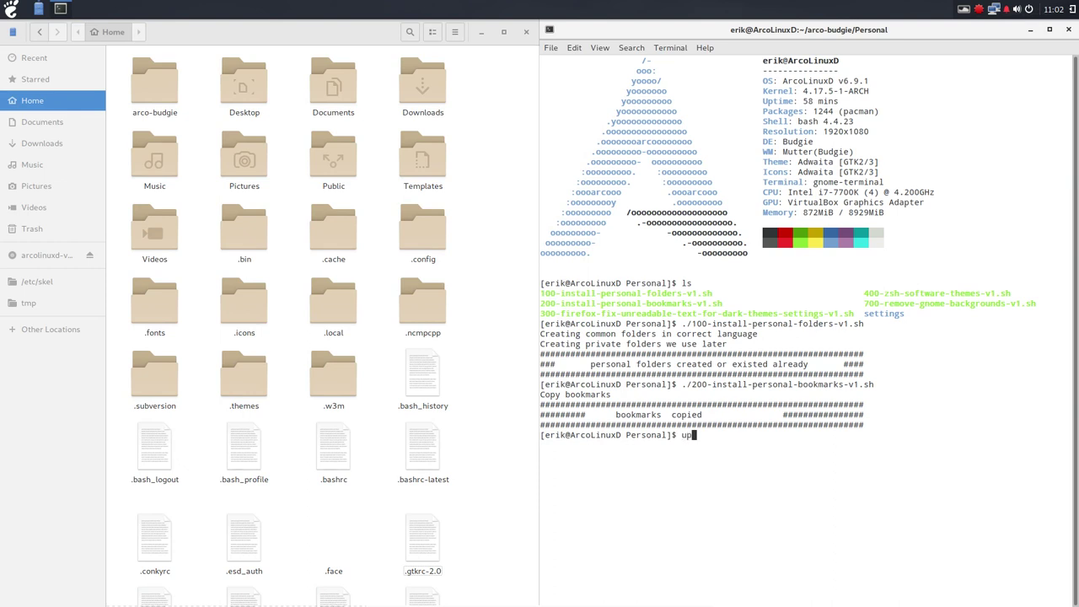
key(Return)
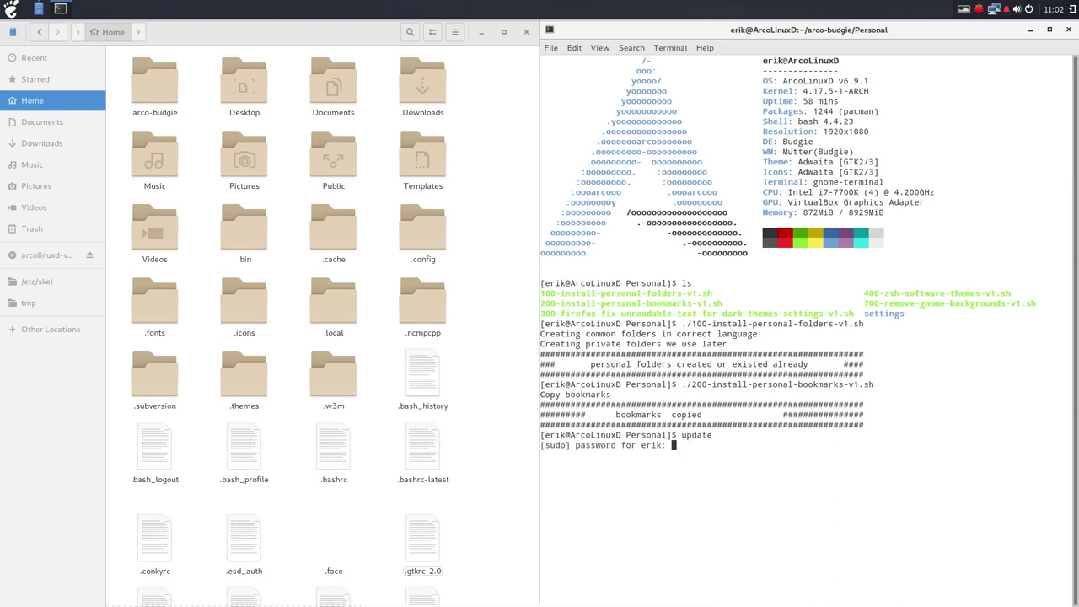
key(Return)
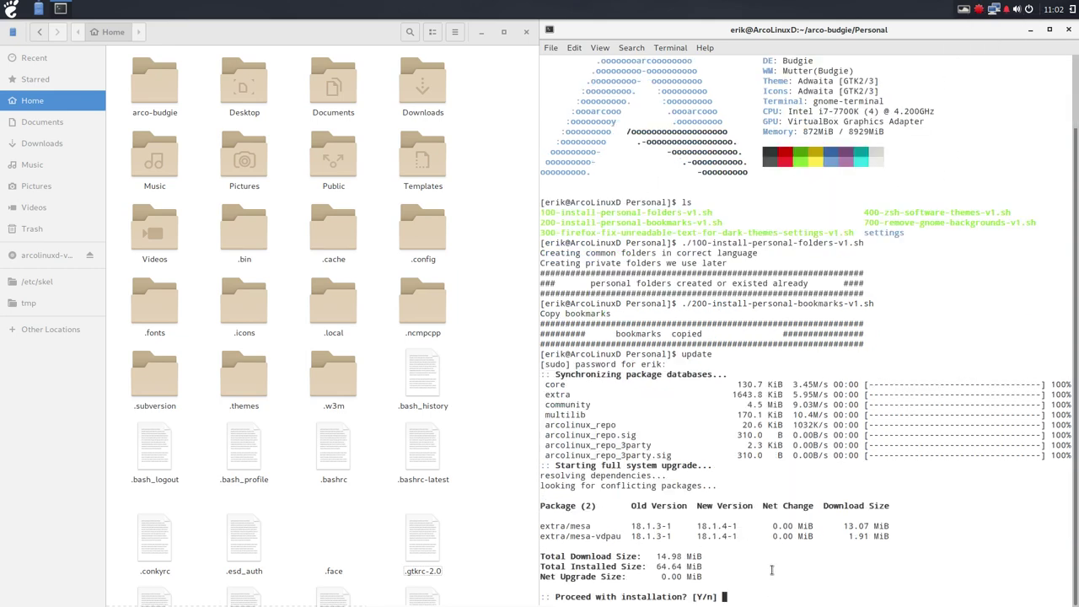
key(Return)
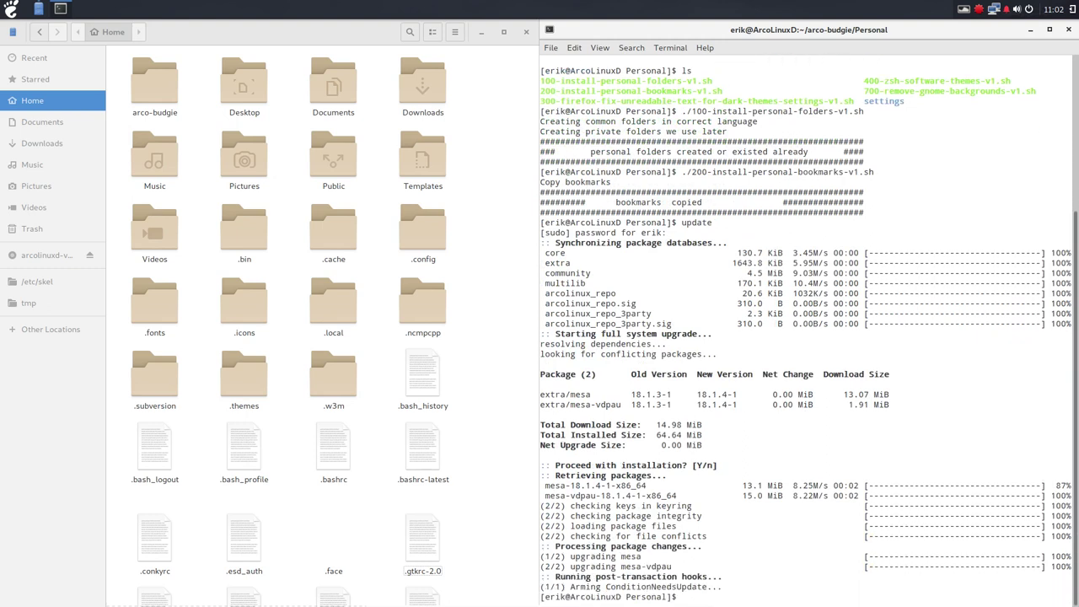
text(pksyua)
key(Return)
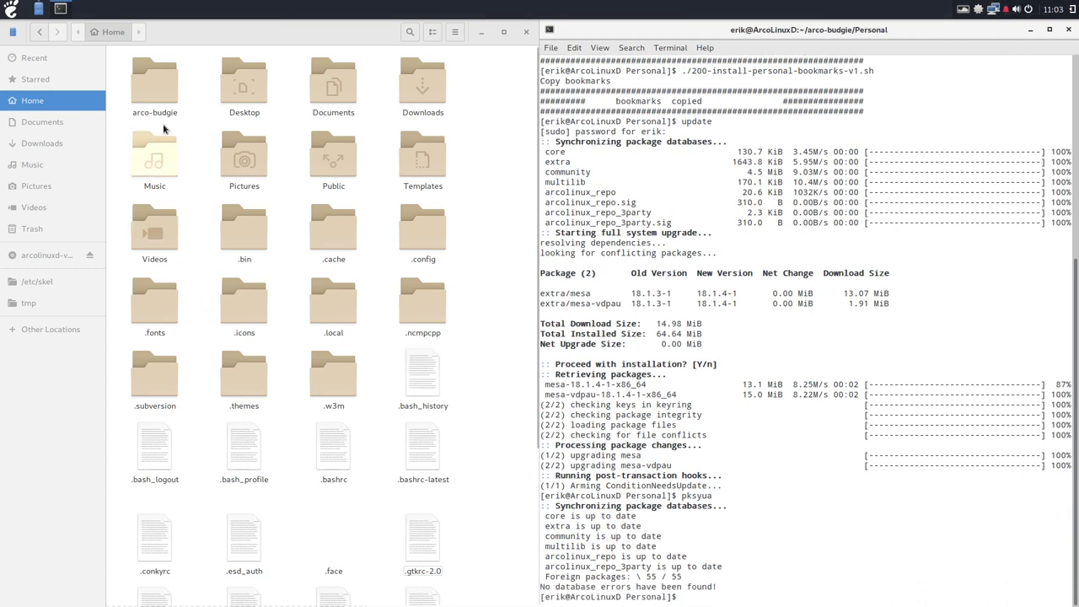
- Open arco-budgie/Personal in the file manager and select 300-firefox-fix-unreadable-text-for-dark-themes-settings-v1.sh
double_click(158, 91)
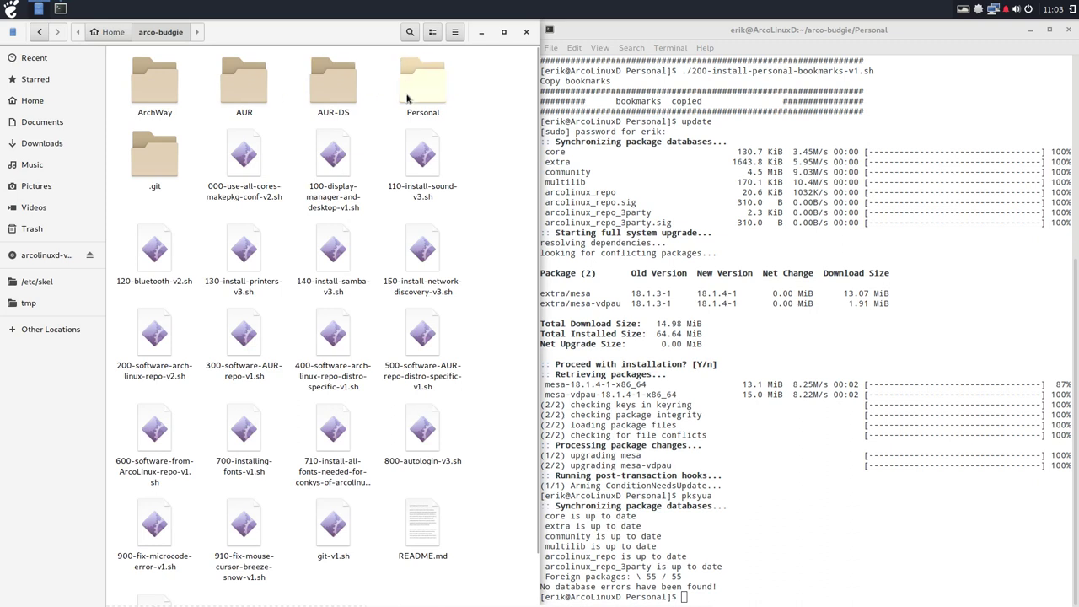
double_click(400, 100)
click(244, 84)
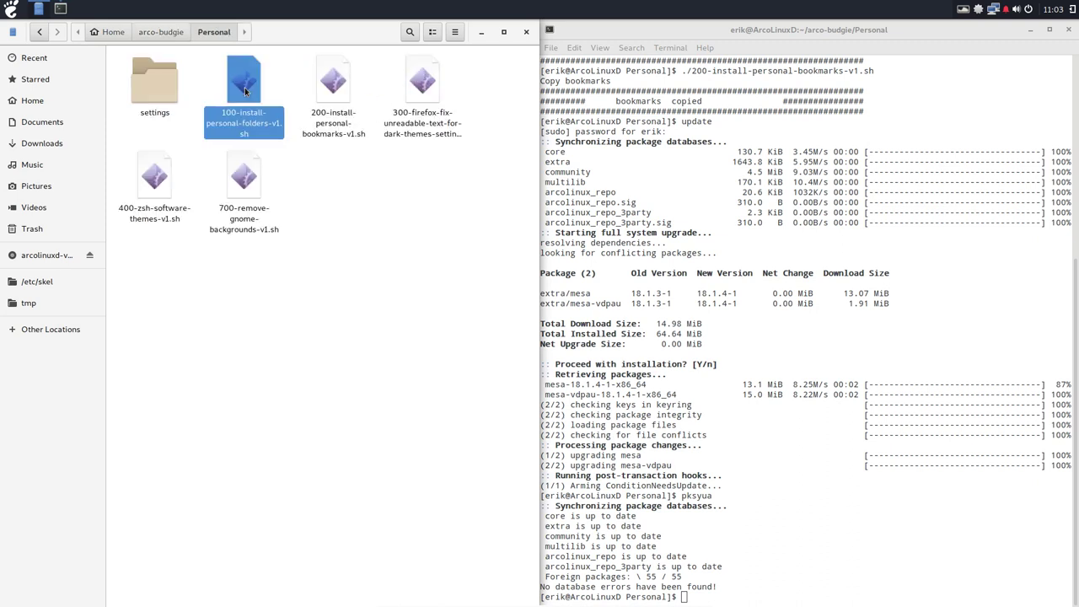
click(331, 84)
click(419, 84)
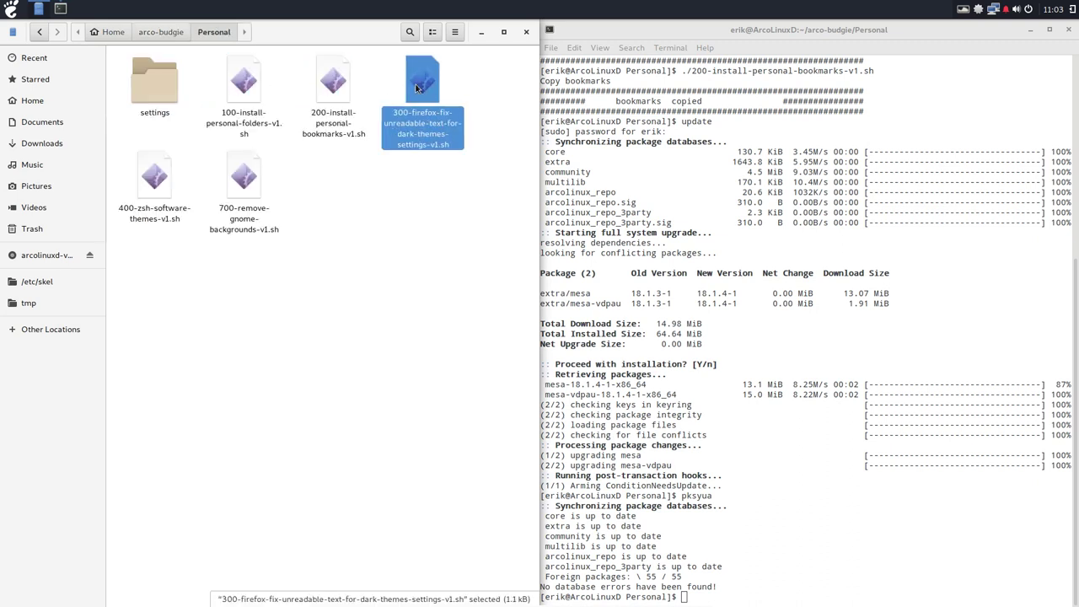
- Try to run ./300-firefox-fix-unreadable-text-for-dark-themes-settings-v1.sh in the terminal and highlight the directory named in its output
click(674, 454)
text(./)
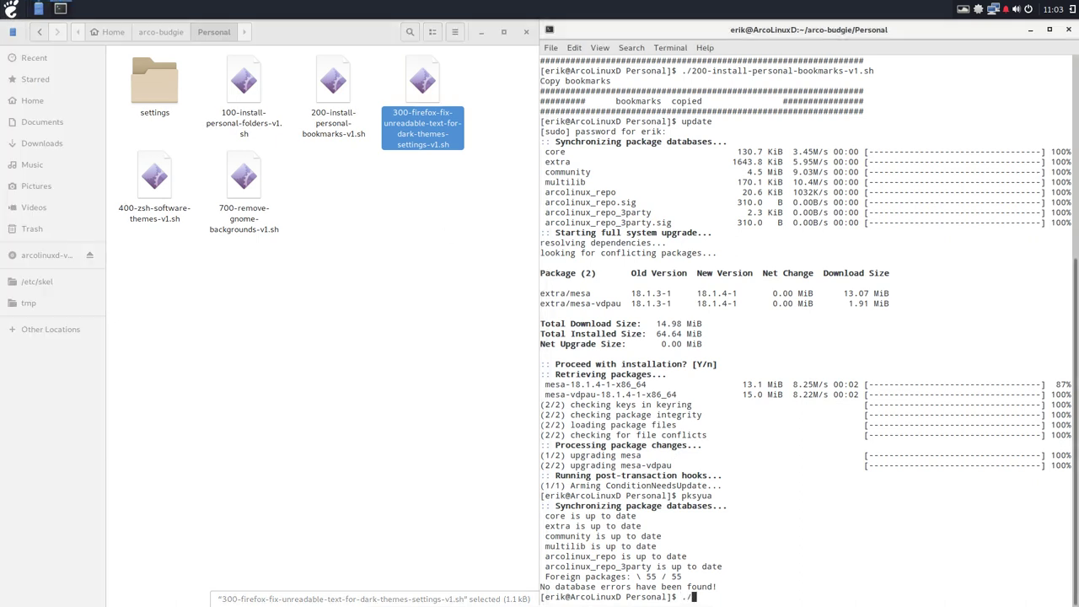
text(300)
key(Tab)
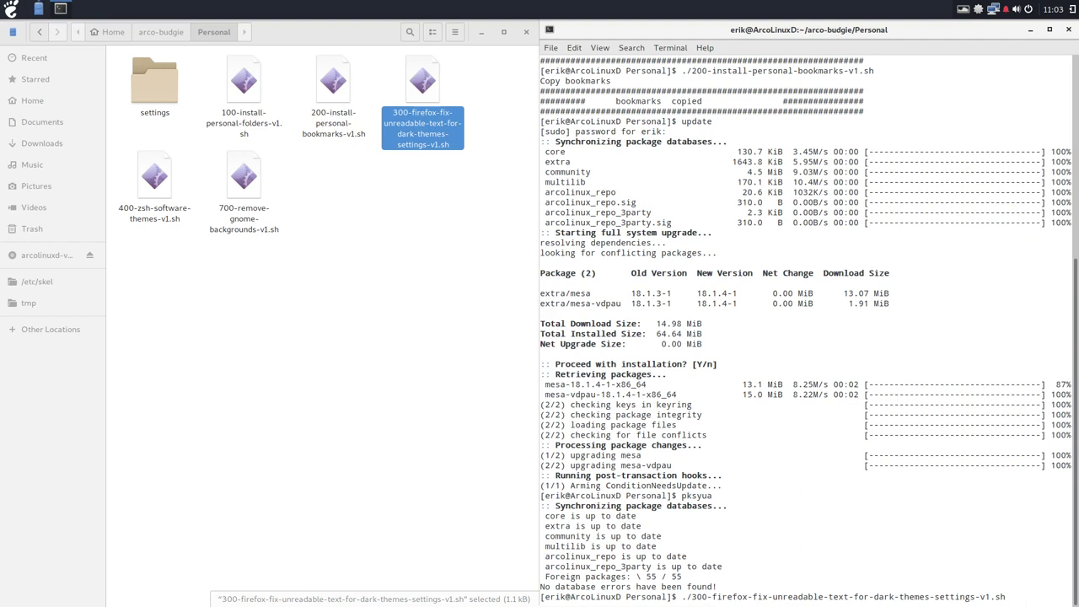
key(Return)
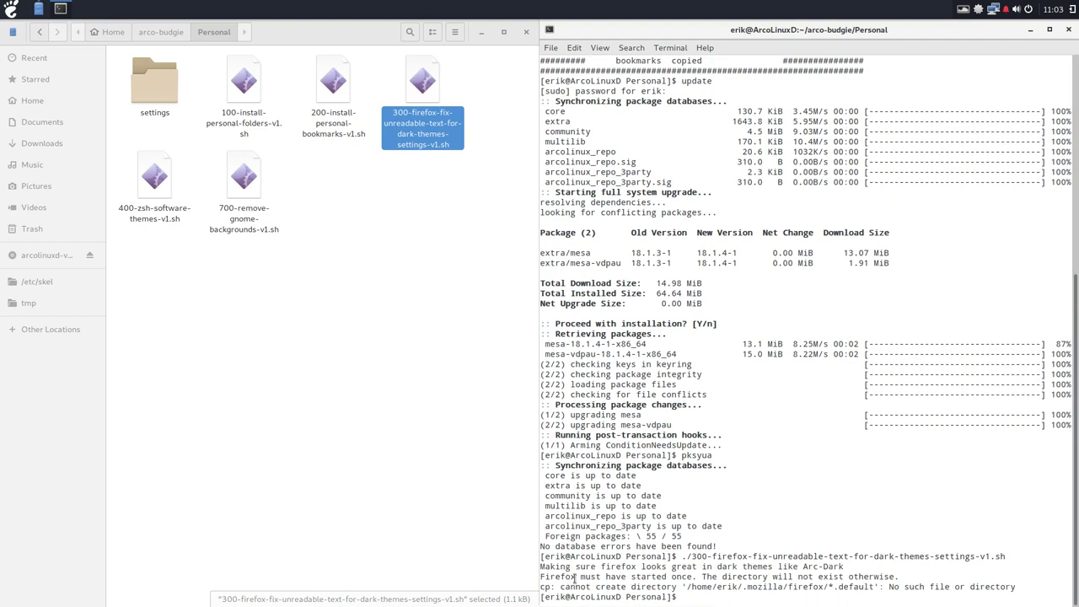
drag(559, 587, 875, 588)
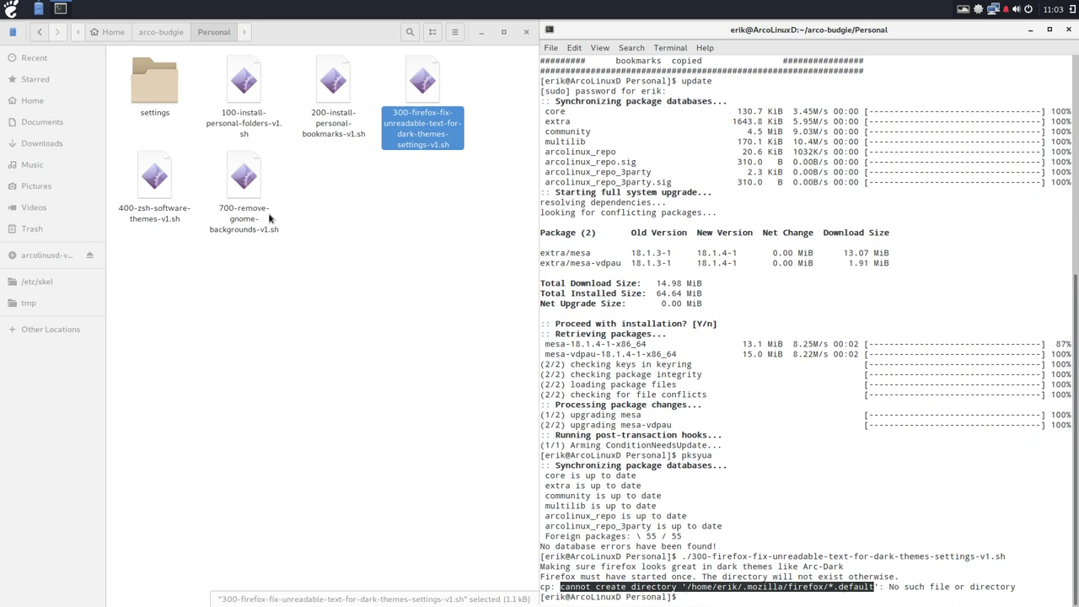
click(9, 9)
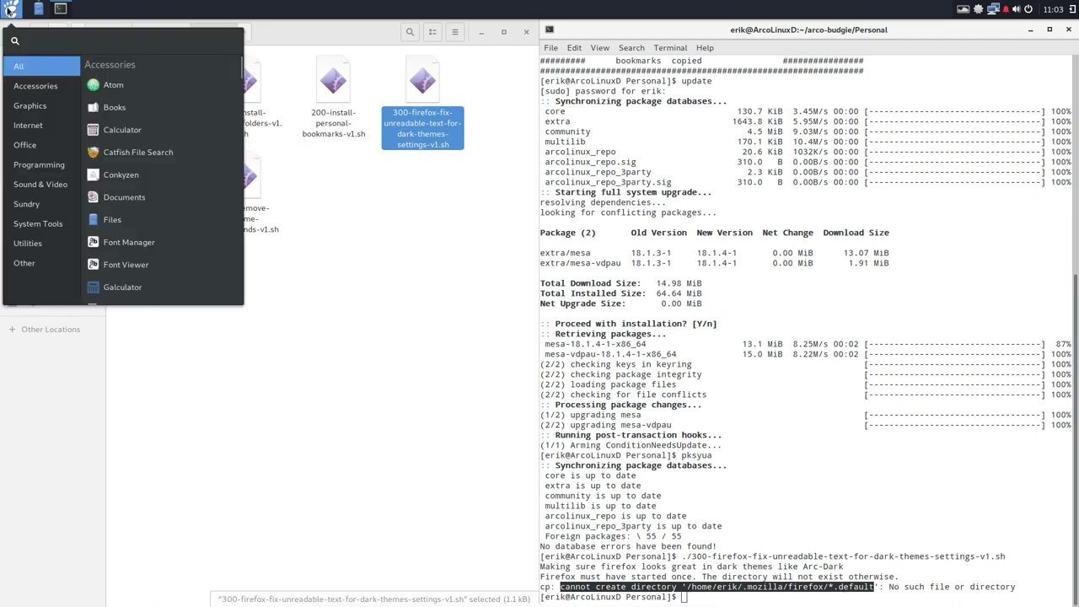
text(fire)
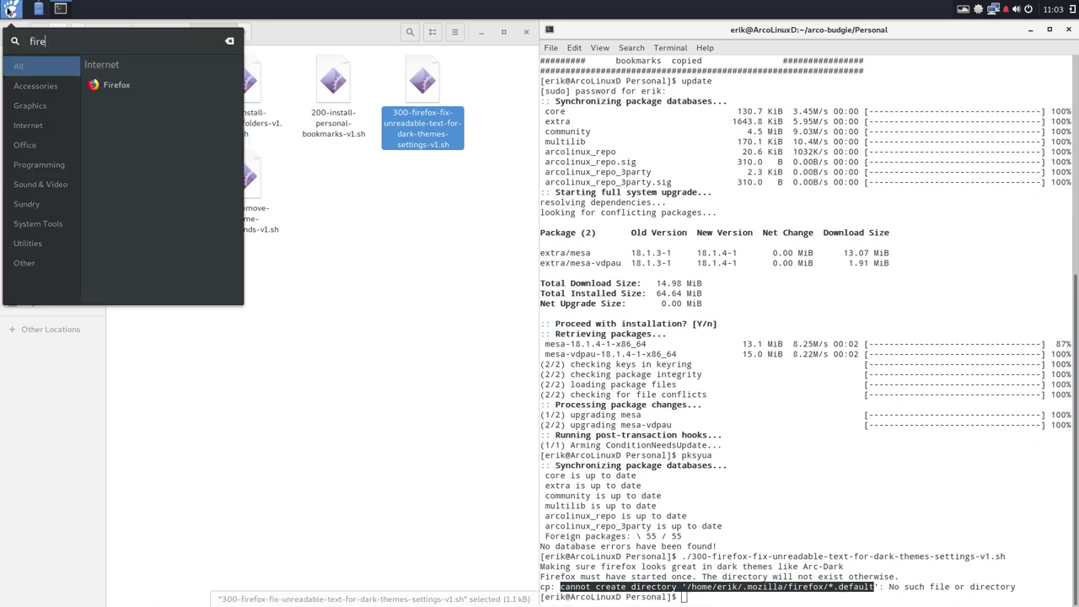
click(426, 315)
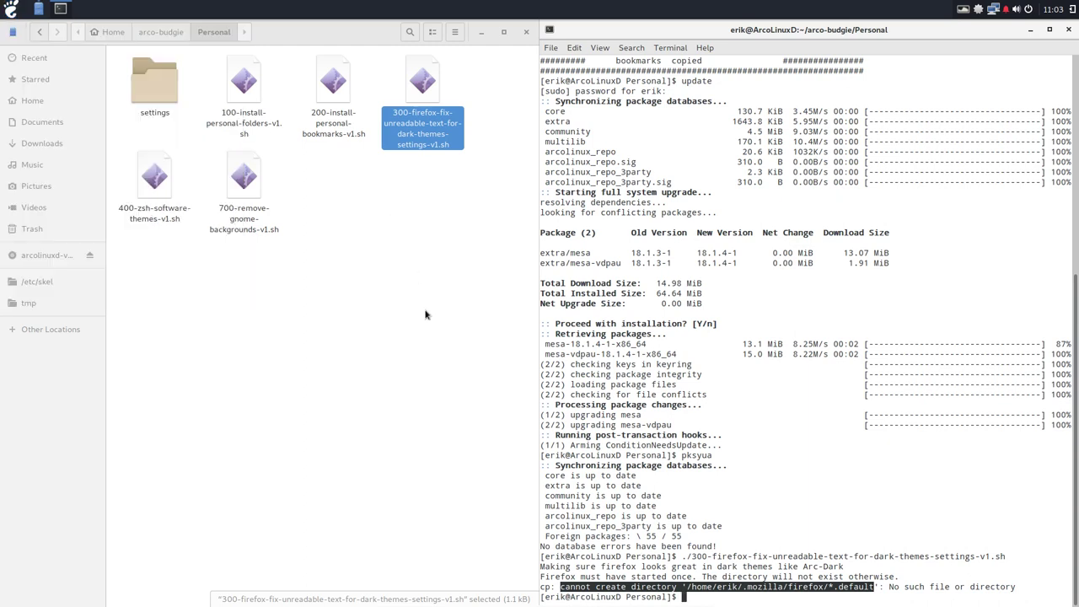
- Show the Home folder in the file manager, launch Firefox once, and close it with all its tabs
click(48, 104)
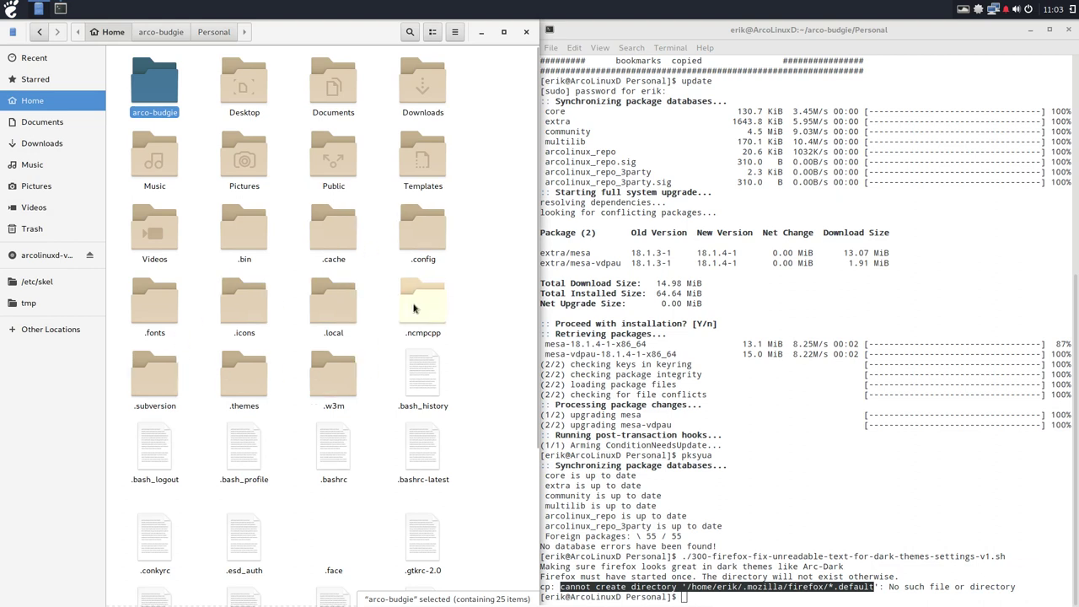
click(11, 10)
text(fir)
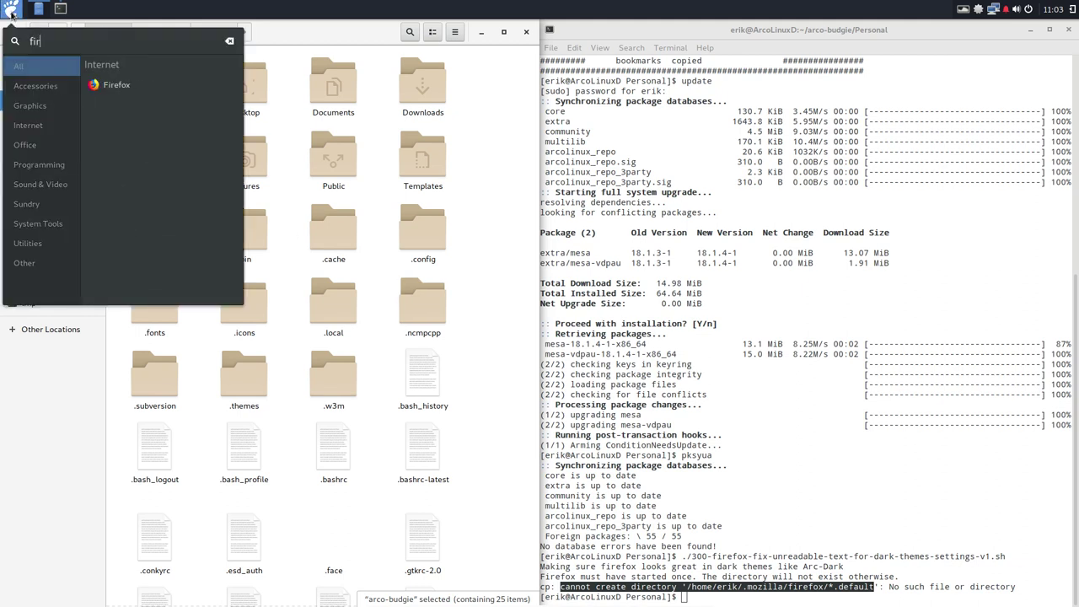
key(Return)
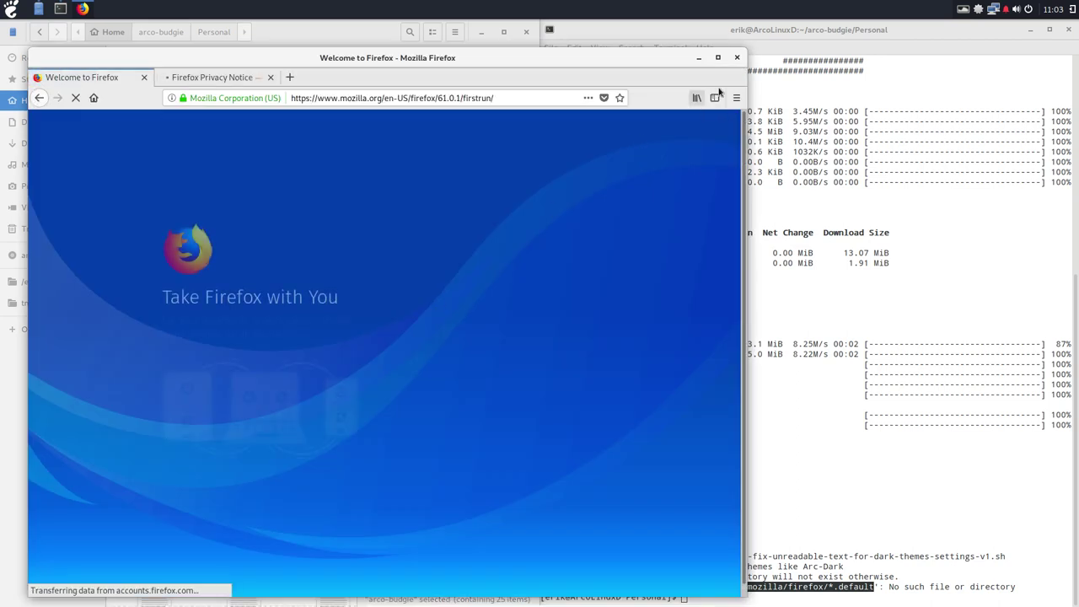
key(alt+F4)
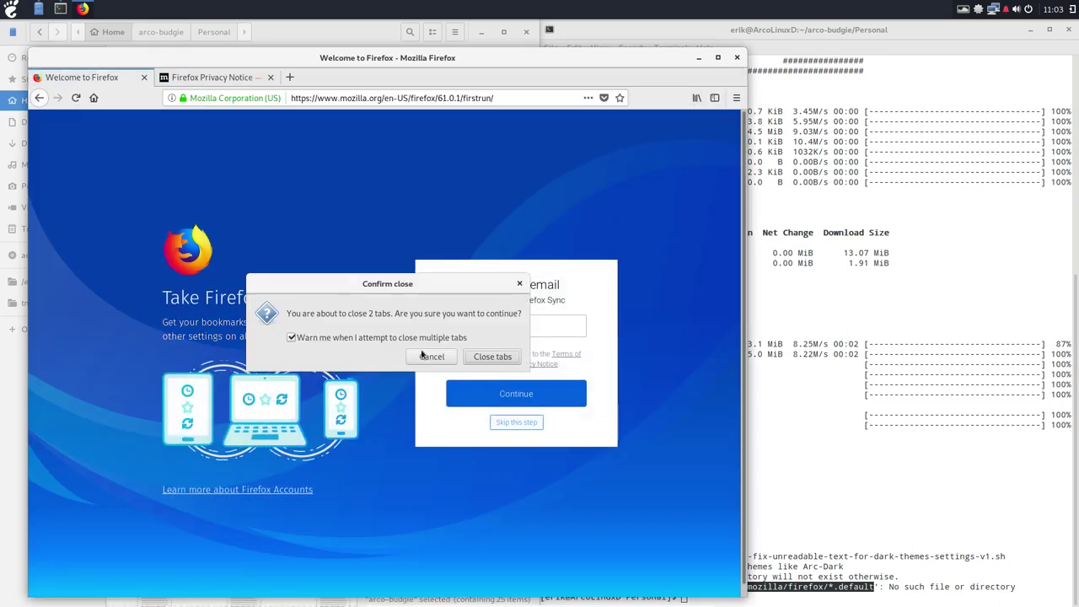
click(476, 356)
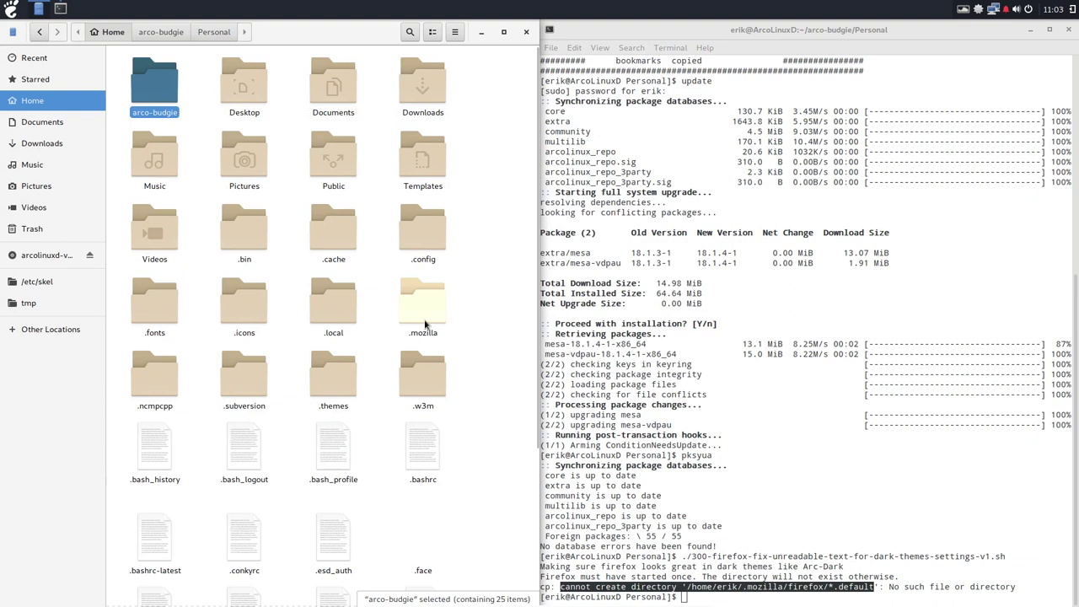
- Open the .mozilla/firefox folder and compare its .default profile folder with the path in the script's output
double_click(424, 312)
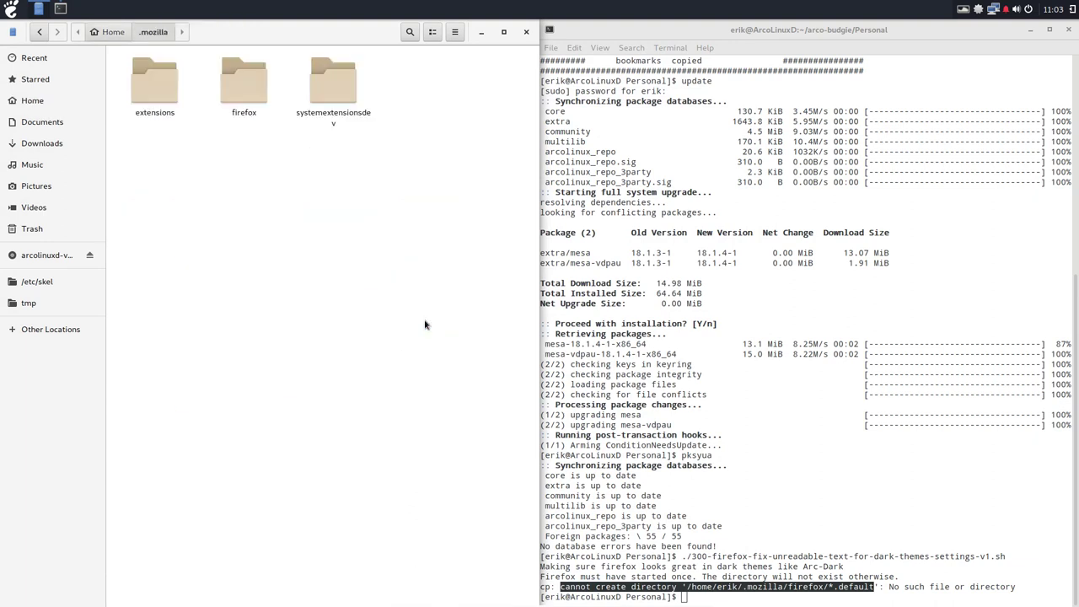
double_click(241, 88)
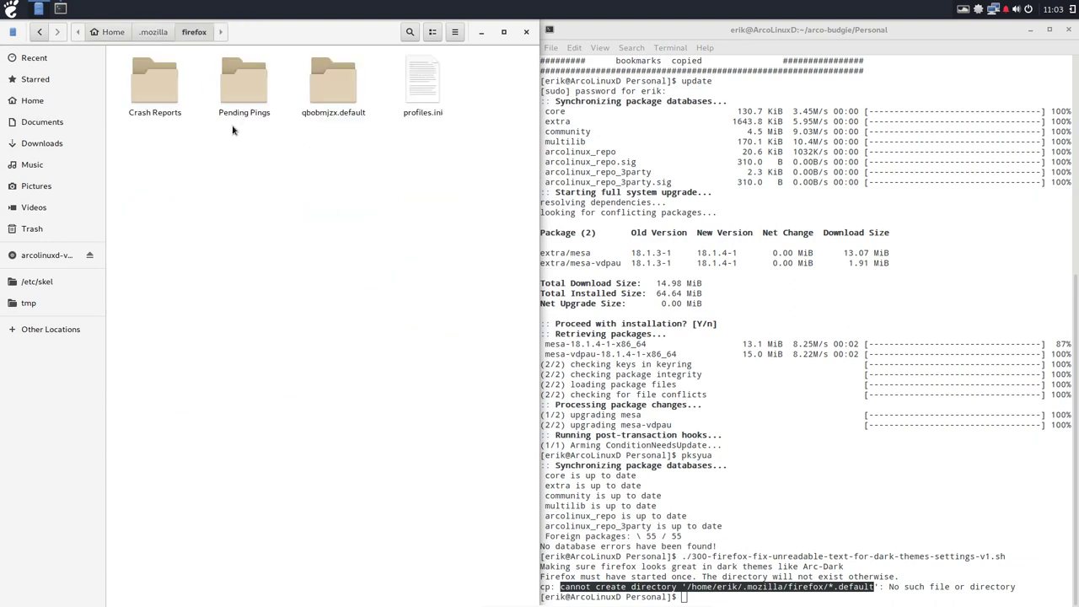
click(334, 88)
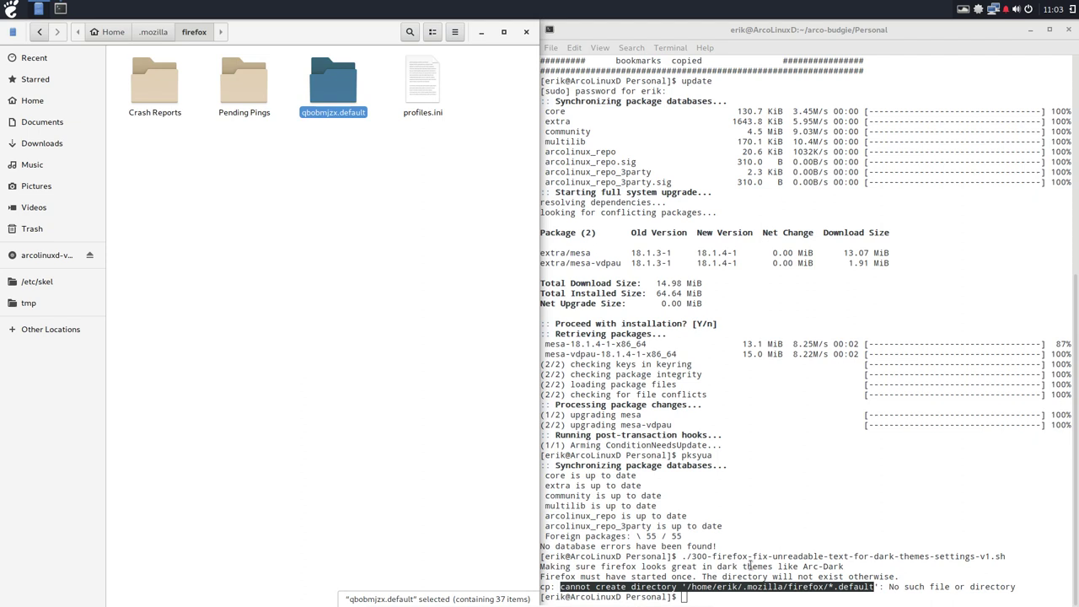
click(831, 591)
drag(832, 585, 829, 586)
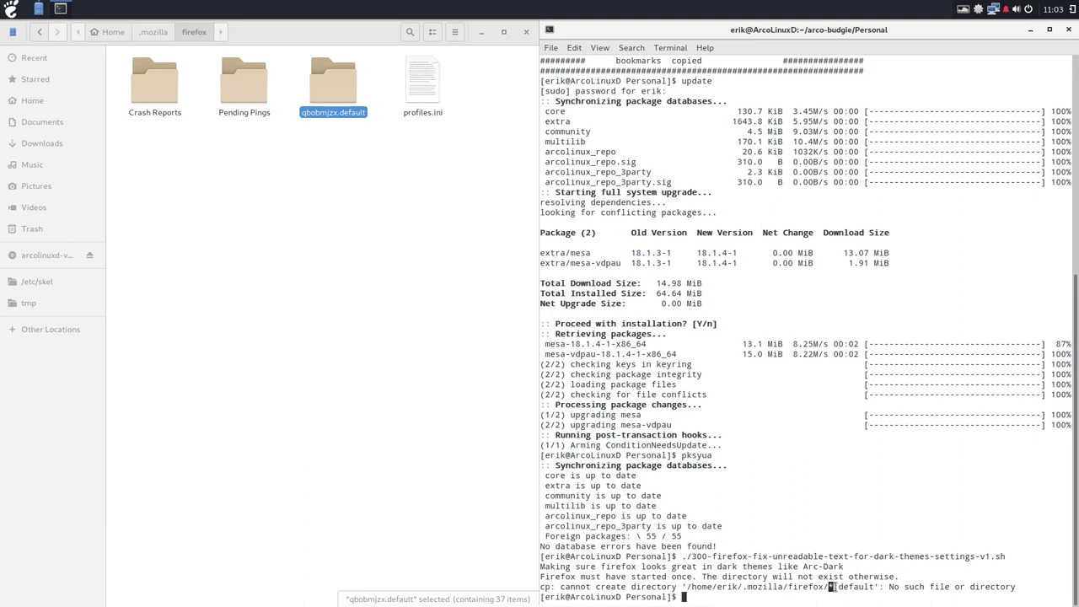
- Run ./300-firefox-fix-unreadable-text-for-dark-themes-settings-v1.sh again and list the Personal folder's contents with ls
click(786, 601)
key(Up)
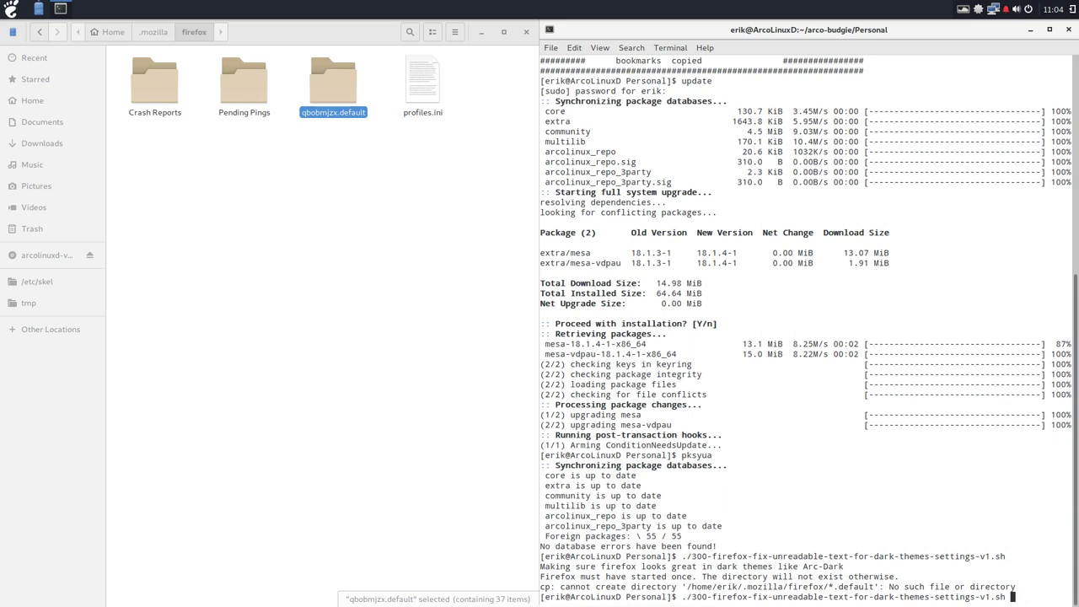
key(Return)
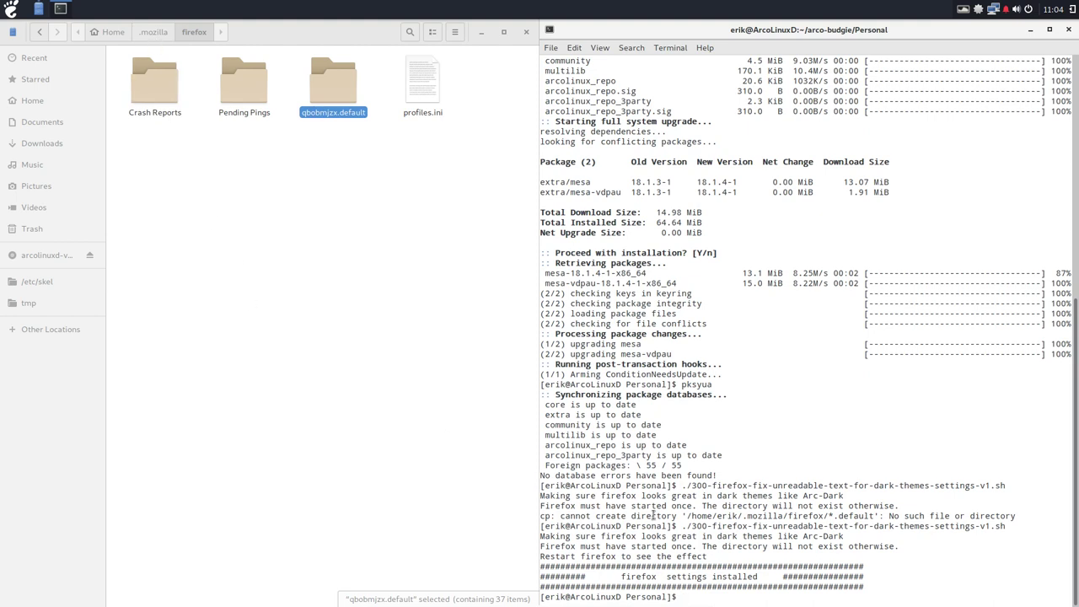
text(ls)
key(Return)
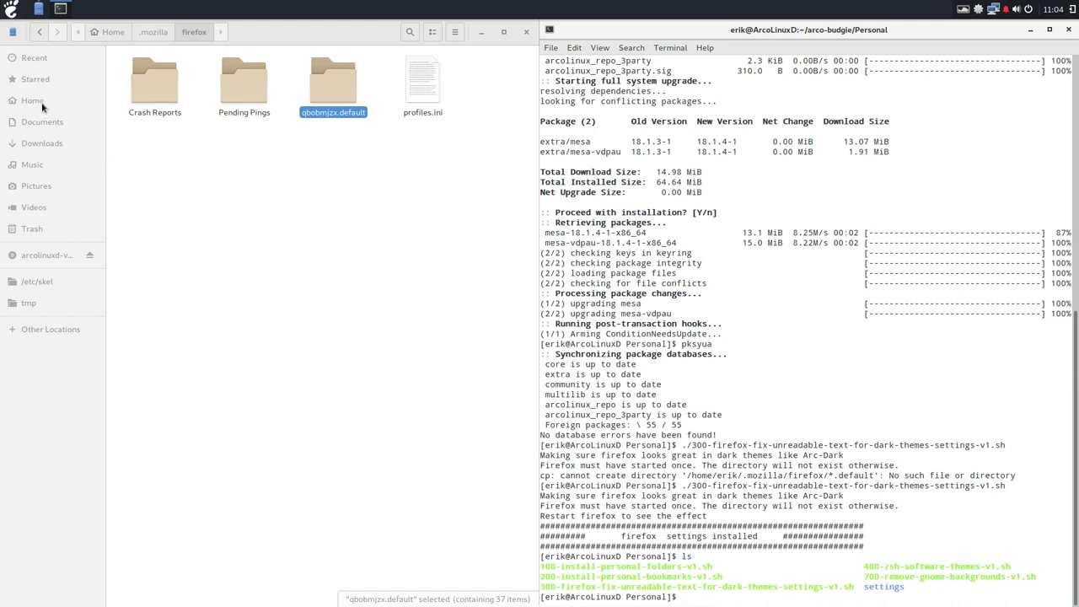
- Open /usr/share/backgrounds/gnome in the file manager and enlarge the thumbnails to look over the GNOME wallpapers
click(50, 329)
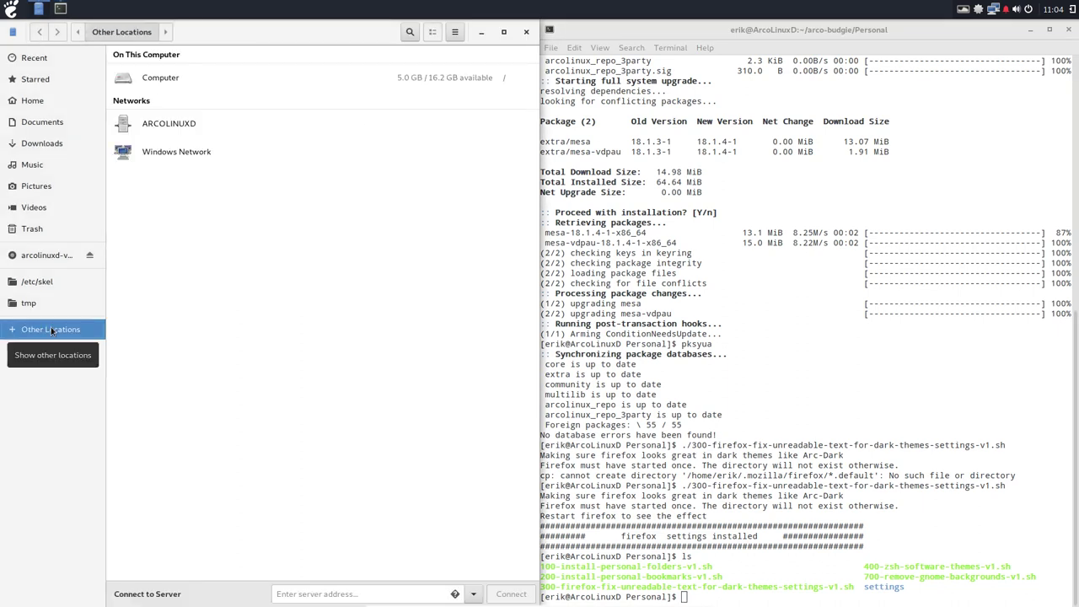
click(155, 81)
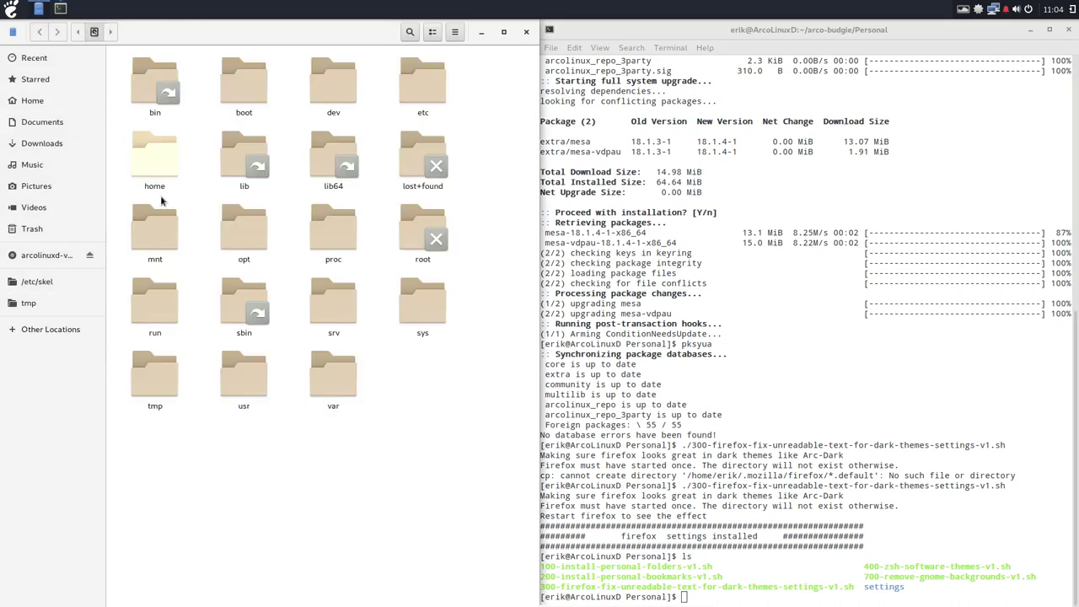
double_click(249, 381)
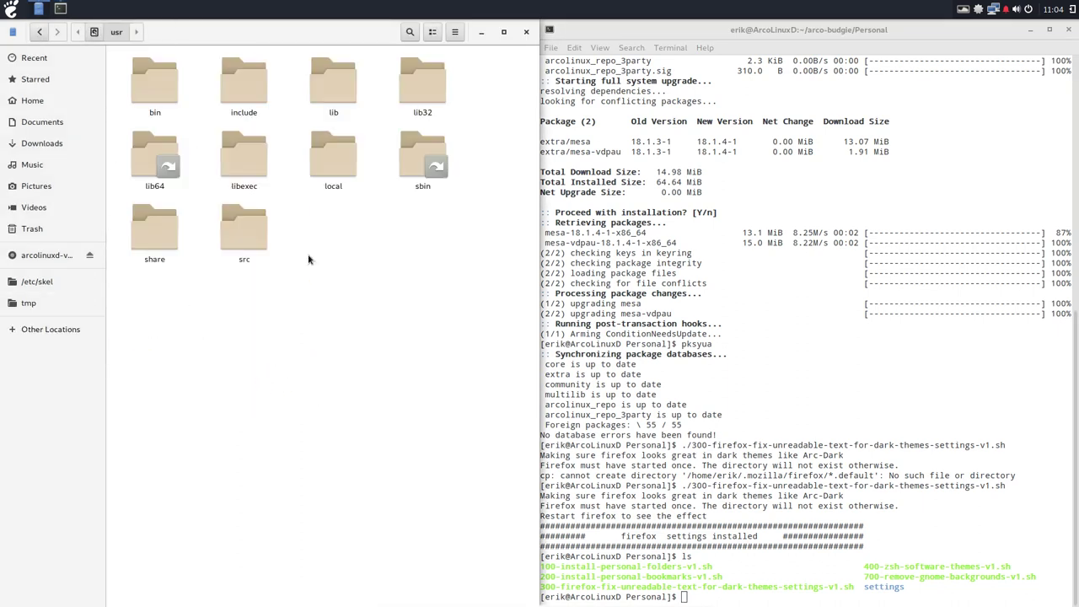
double_click(155, 229)
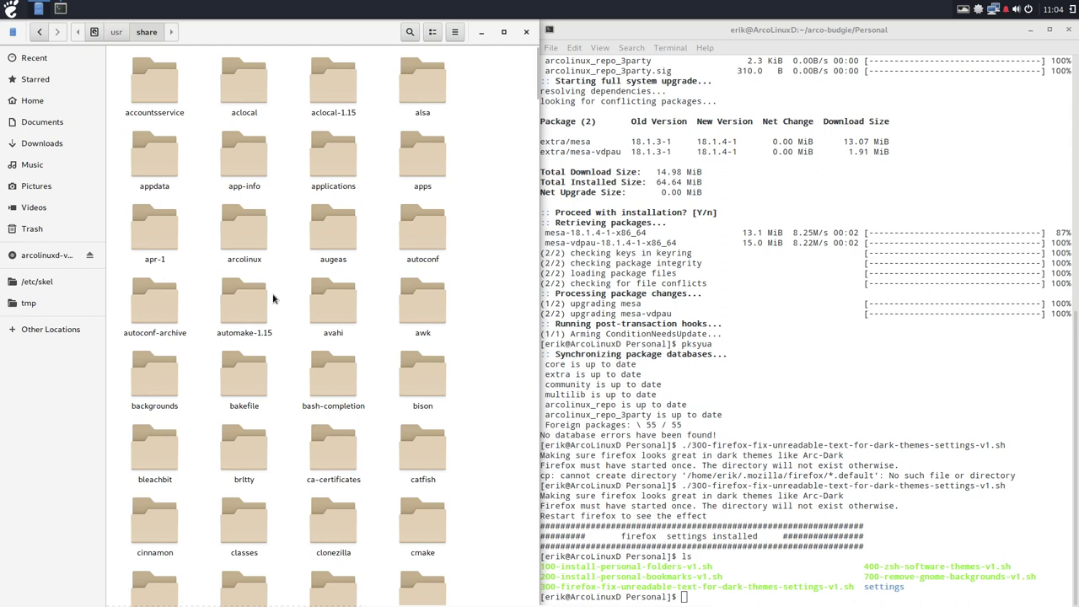
double_click(157, 363)
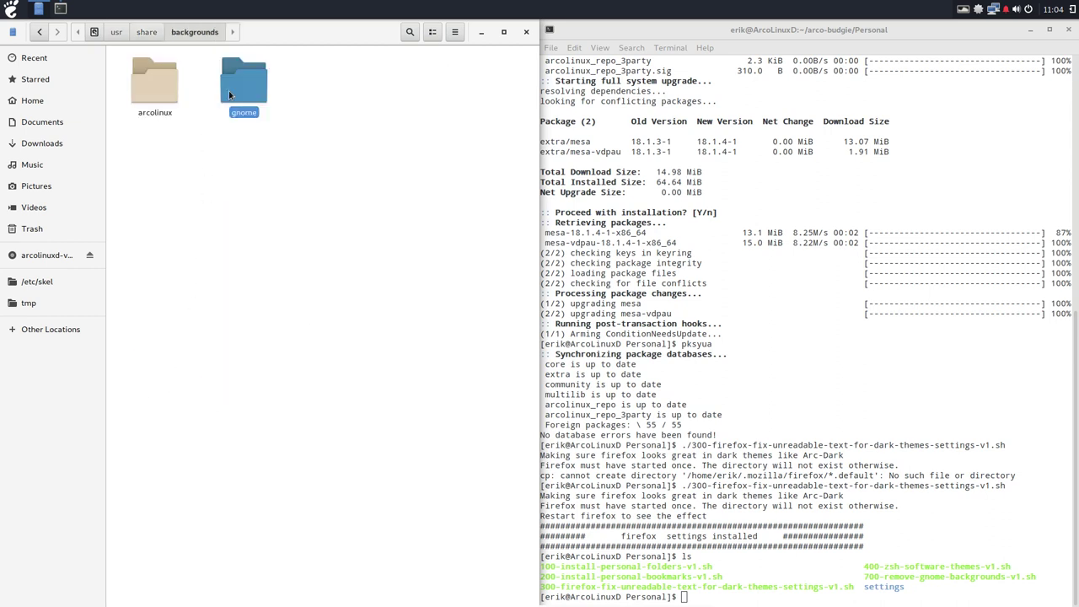
double_click(229, 90)
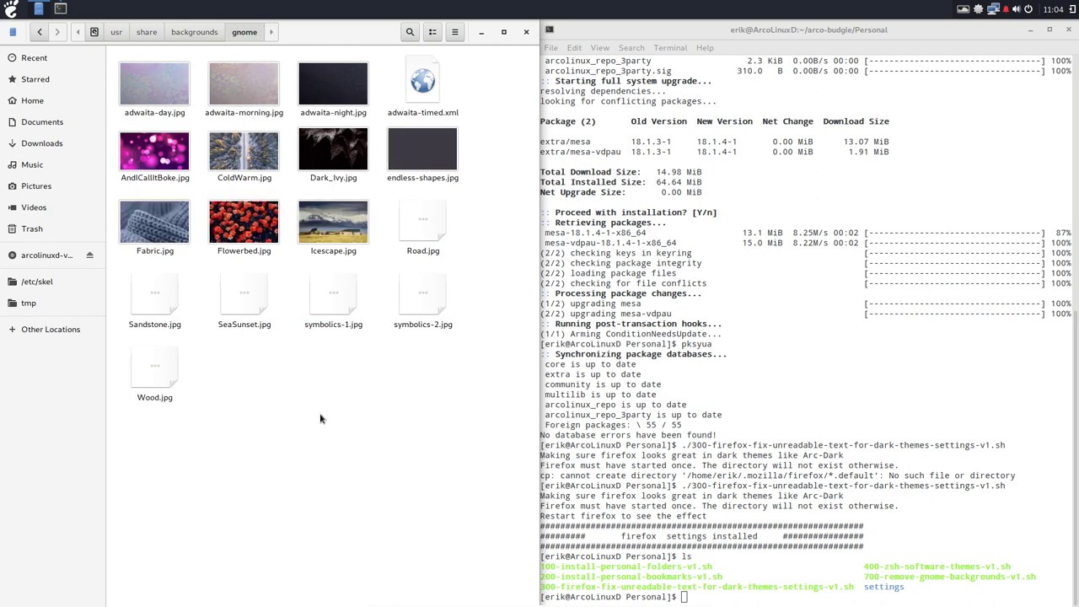
scroll(320, 418, up, 1)
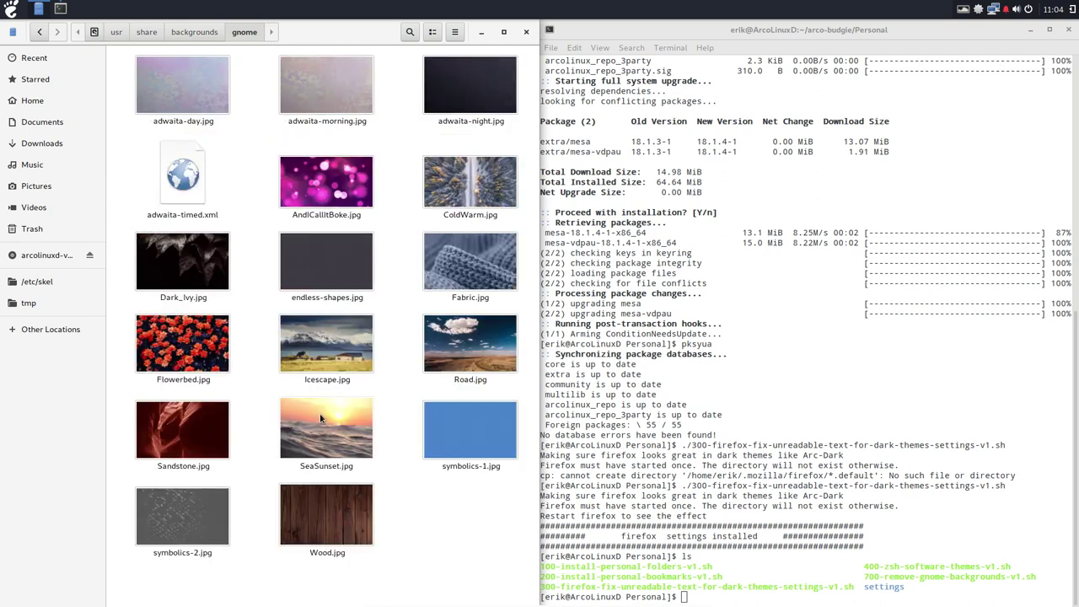
- Run ./700-remove-gnome-backgrounds-v1.sh in the terminal to remove the gnome-backgrounds package
click(671, 560)
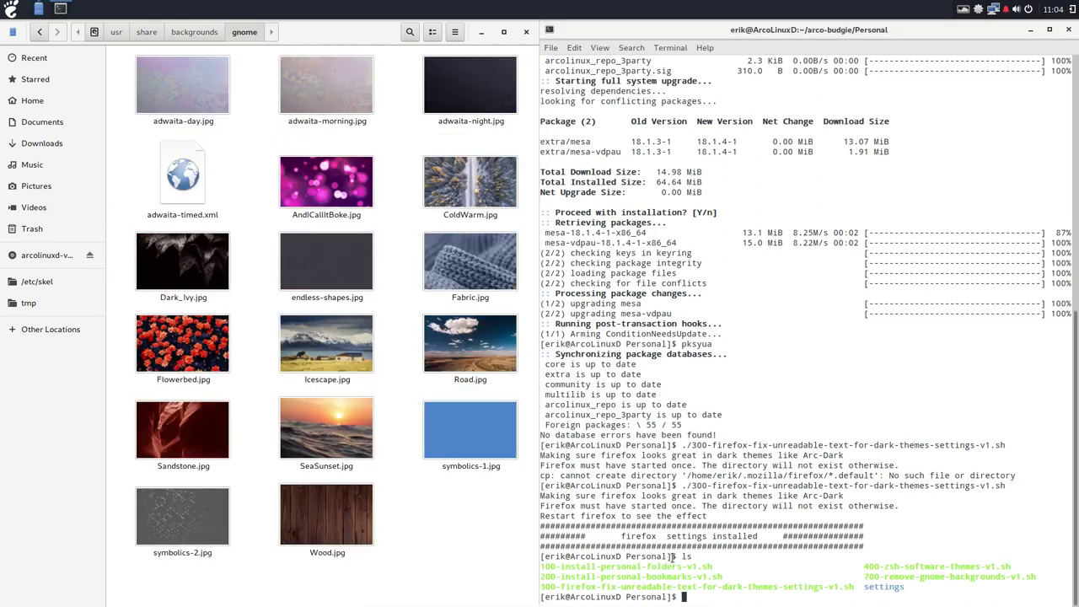
text(ls)
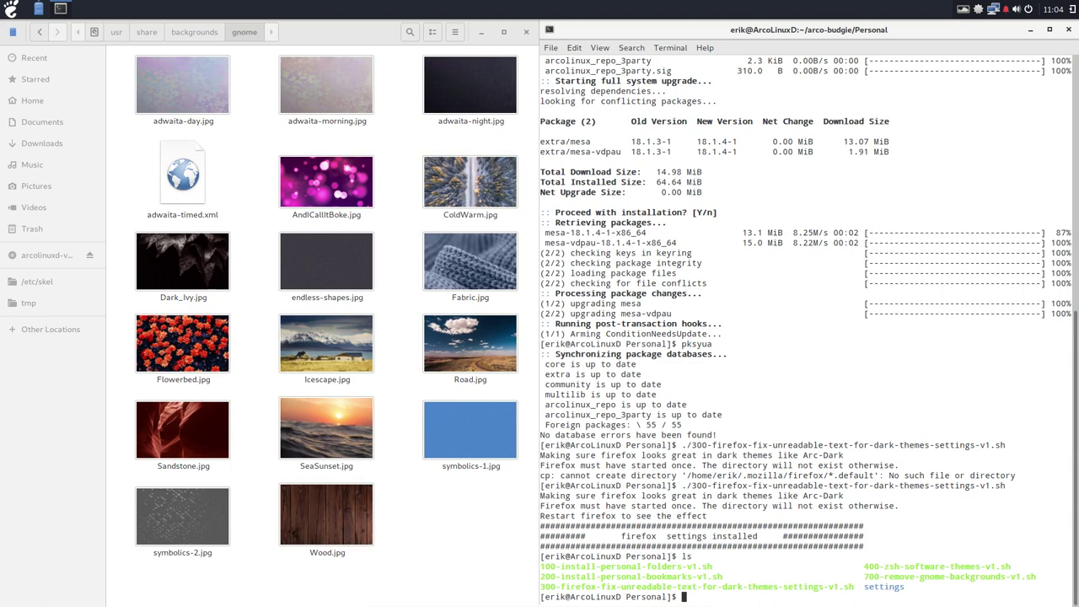
text(./7100)
key(BackSpace)
key(BackSpace)
key(BackSpace)
text(00)
key(Tab)
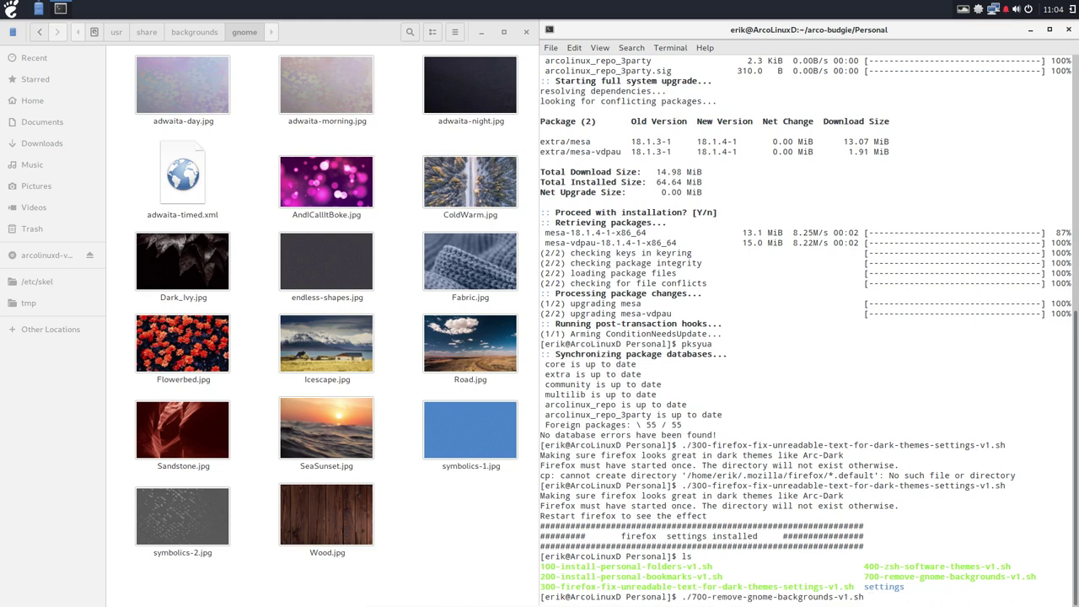
key(Return)
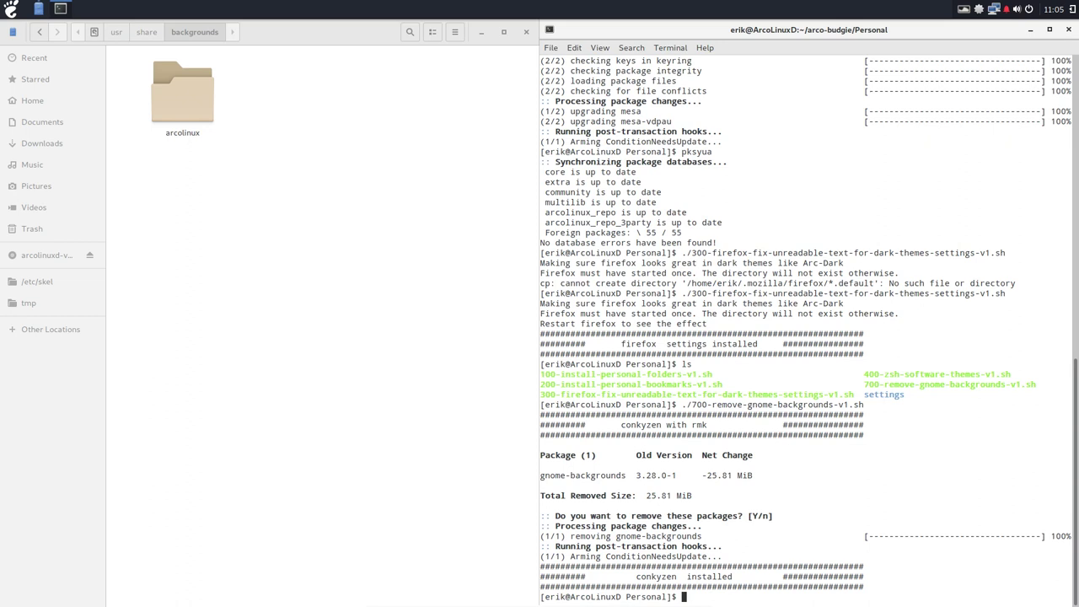
- Go to the arco-budgie/Personal folder in the file manager and select 400-zsh-software-themes-v1.sh
click(146, 32)
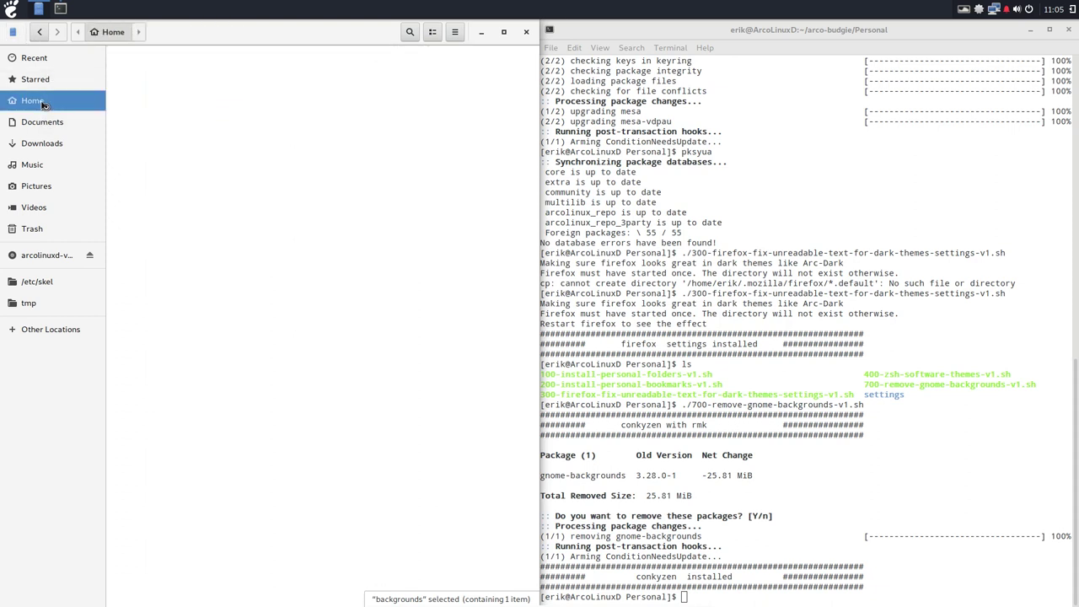
click(40, 102)
double_click(177, 102)
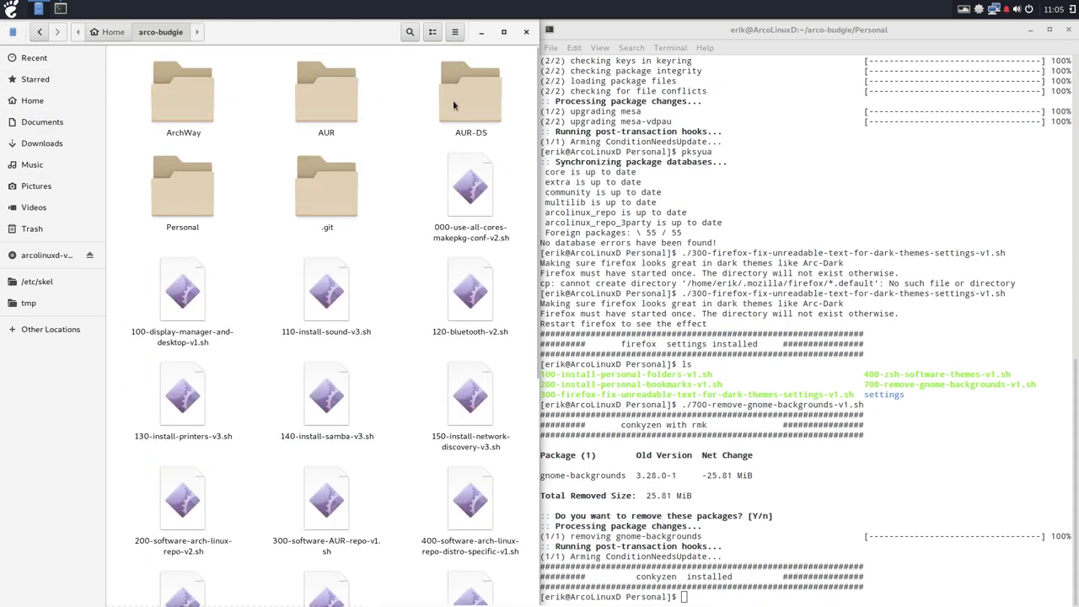
double_click(202, 196)
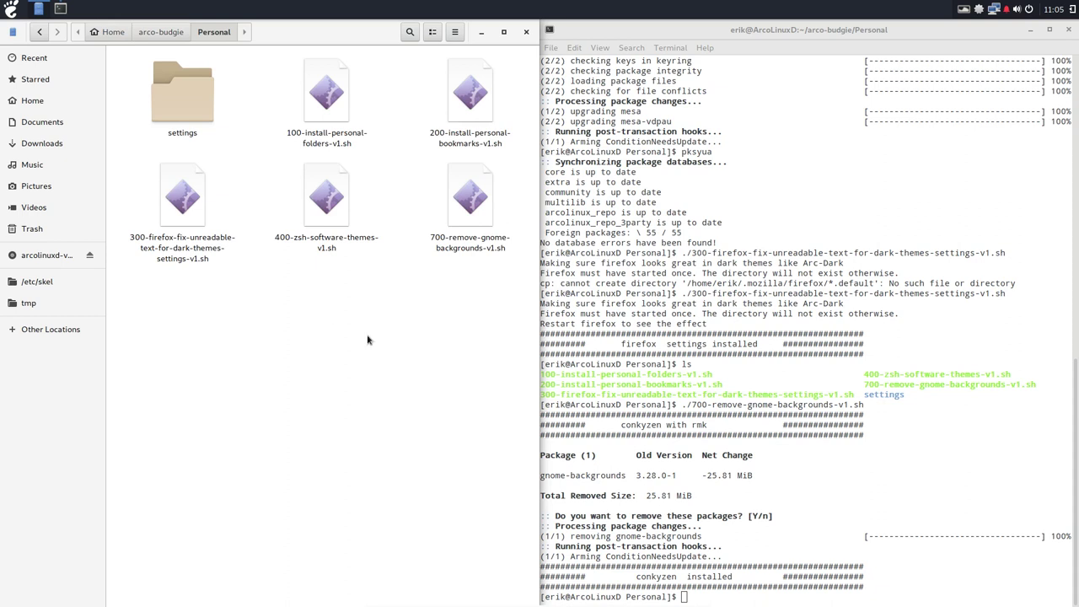
click(312, 218)
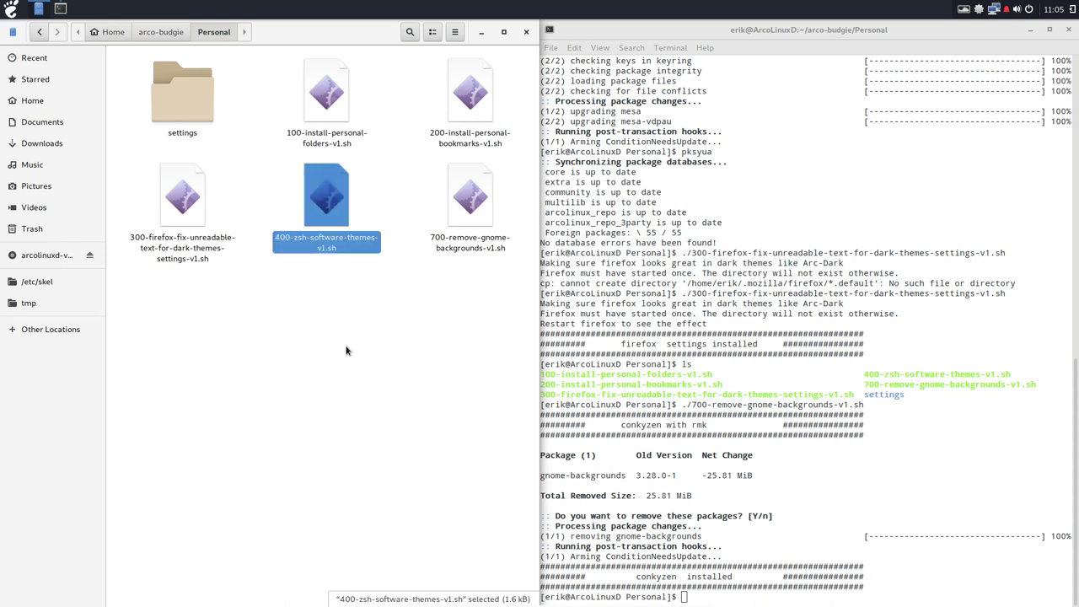
- Run ./400-zsh-software-themes-v1.sh in the terminal to install zsh and Oh My Zsh
click(735, 525)
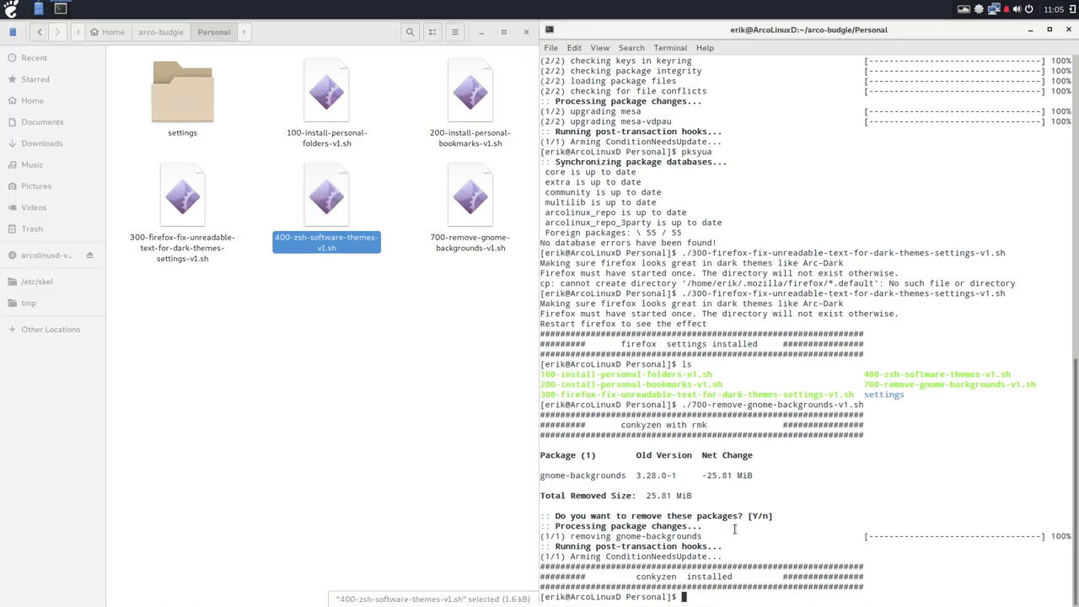
text(./400)
key(Tab)
key(Return)
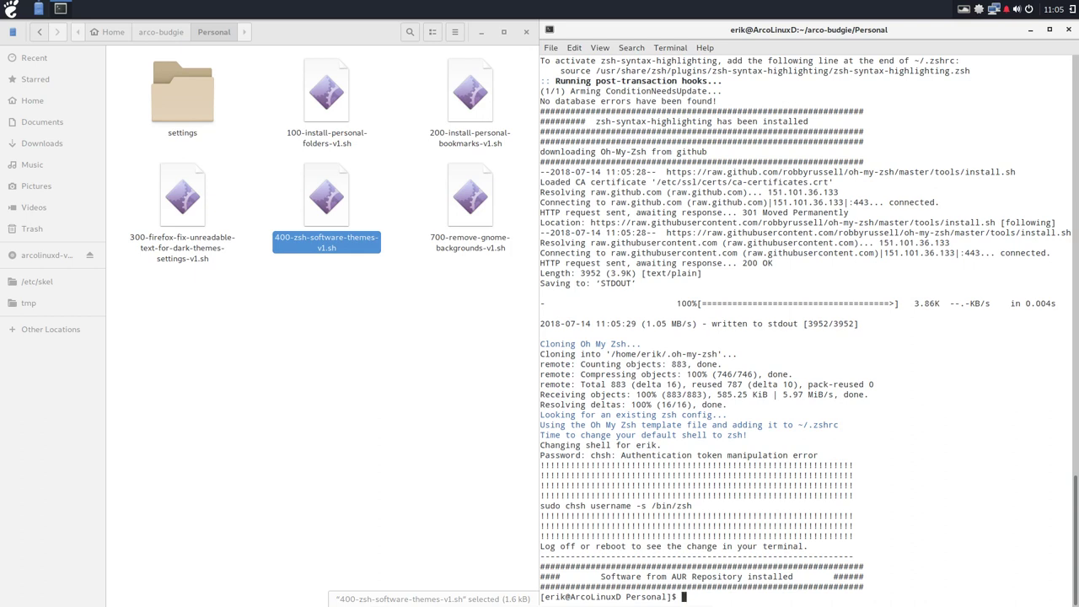
- Change the current user's default shell to /bin/zsh with sudo chsh, following the command suggested in the script output
drag(696, 506, 674, 533)
click(563, 477)
click(682, 579)
text(sudo chsh erik -s /bin/zsh)
key(Return)
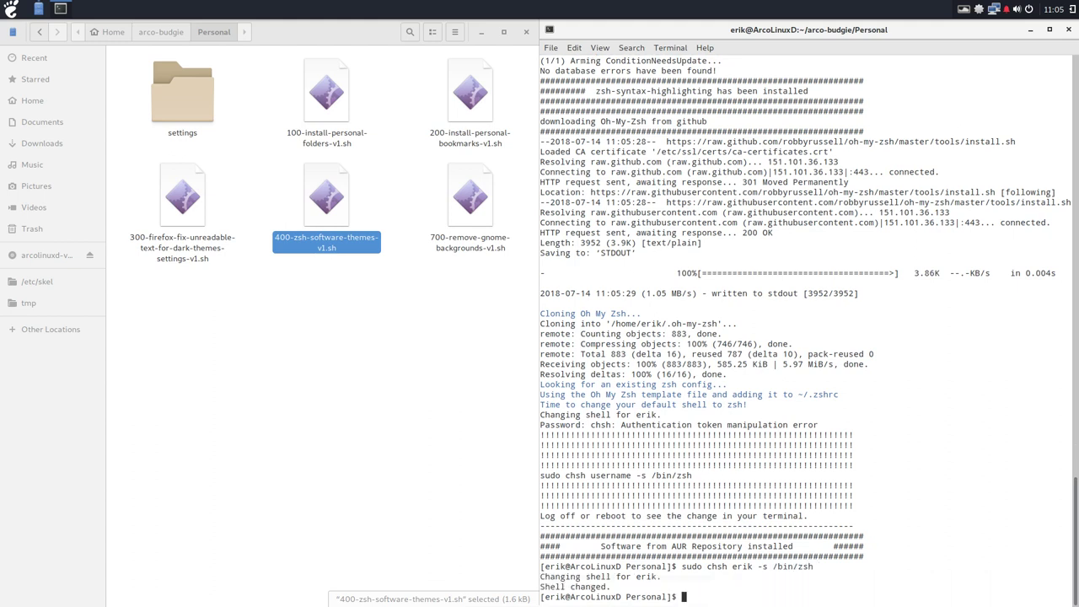
- Run neofetch in the terminal and highlight the value of its Shell line
click(233, 426)
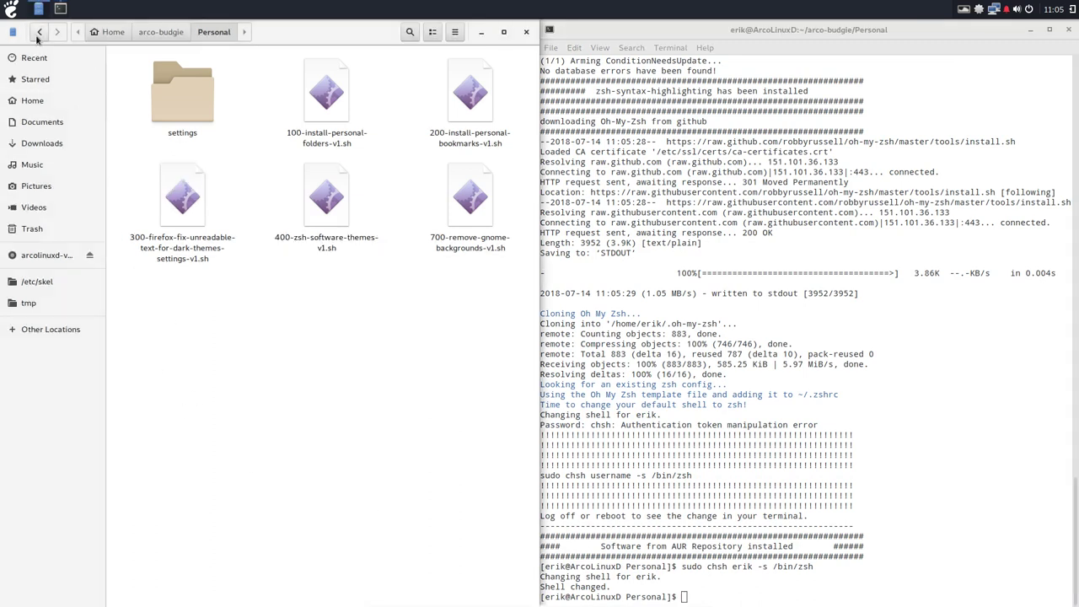
click(647, 137)
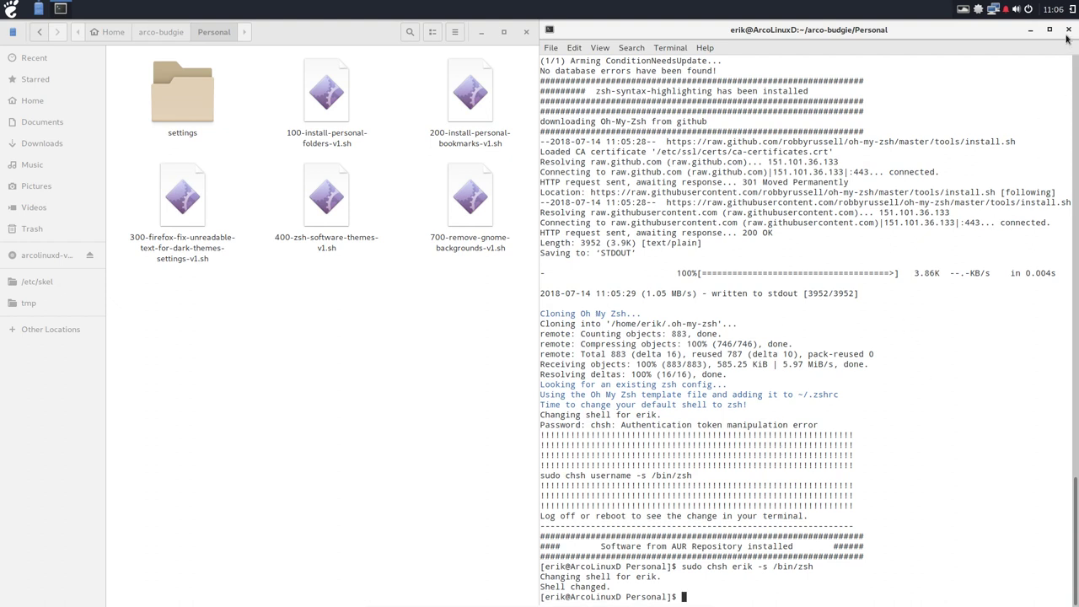
text(neofetch)
key(Return)
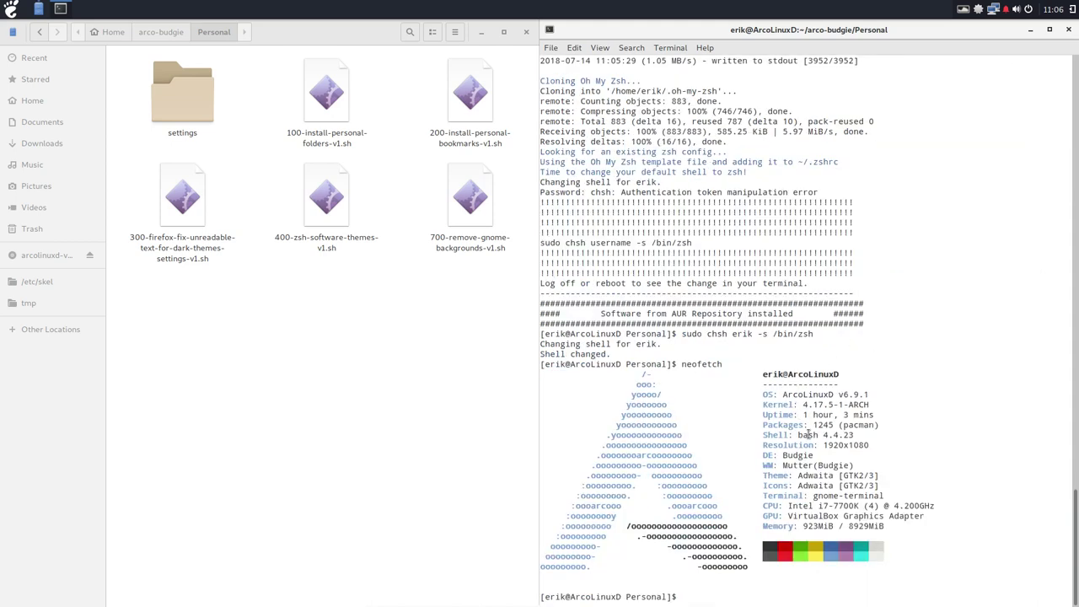
drag(806, 496, 833, 495)
drag(797, 434, 856, 435)
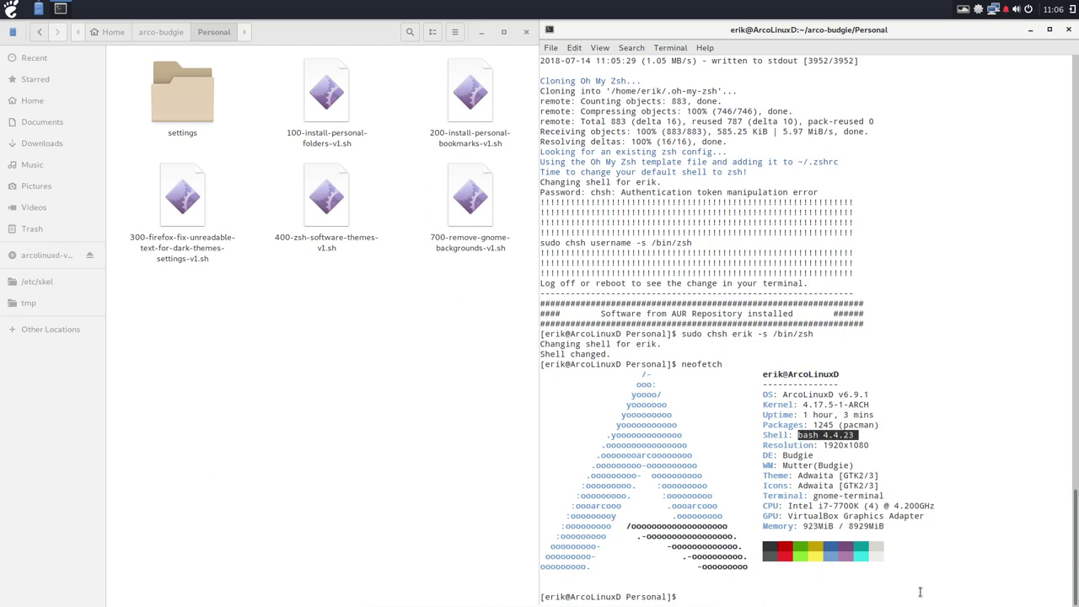
- Log the current user out of the desktop session so the new default shell takes effect
click(1071, 7)
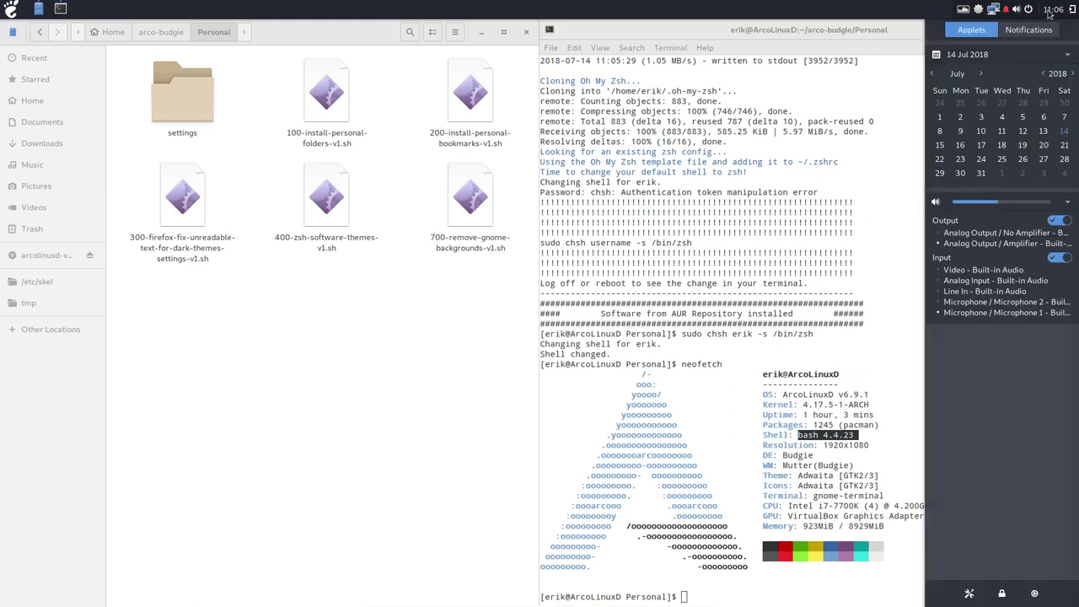
click(1028, 10)
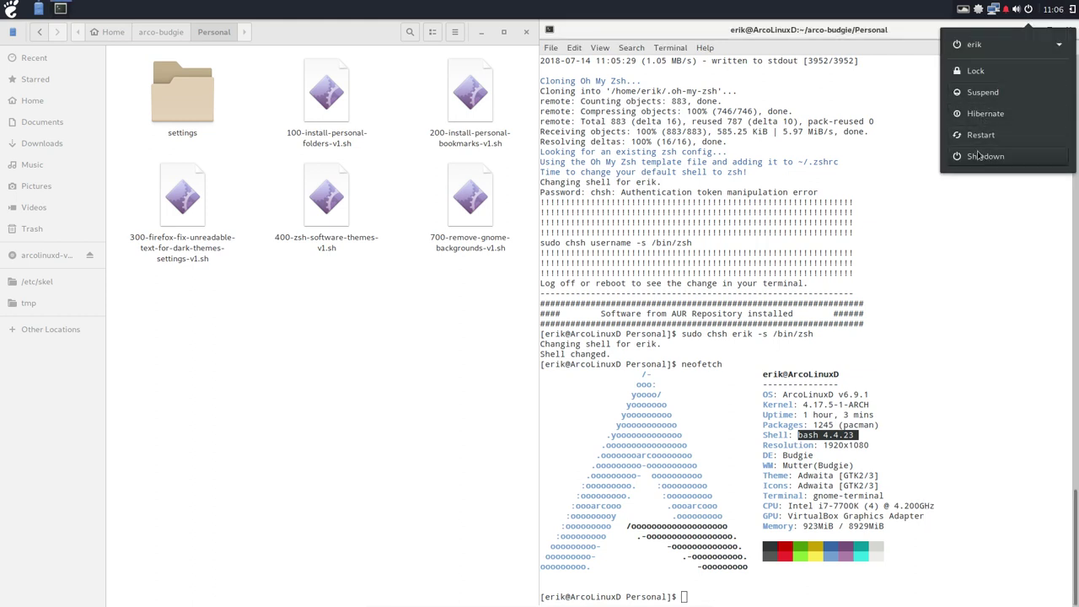
click(978, 44)
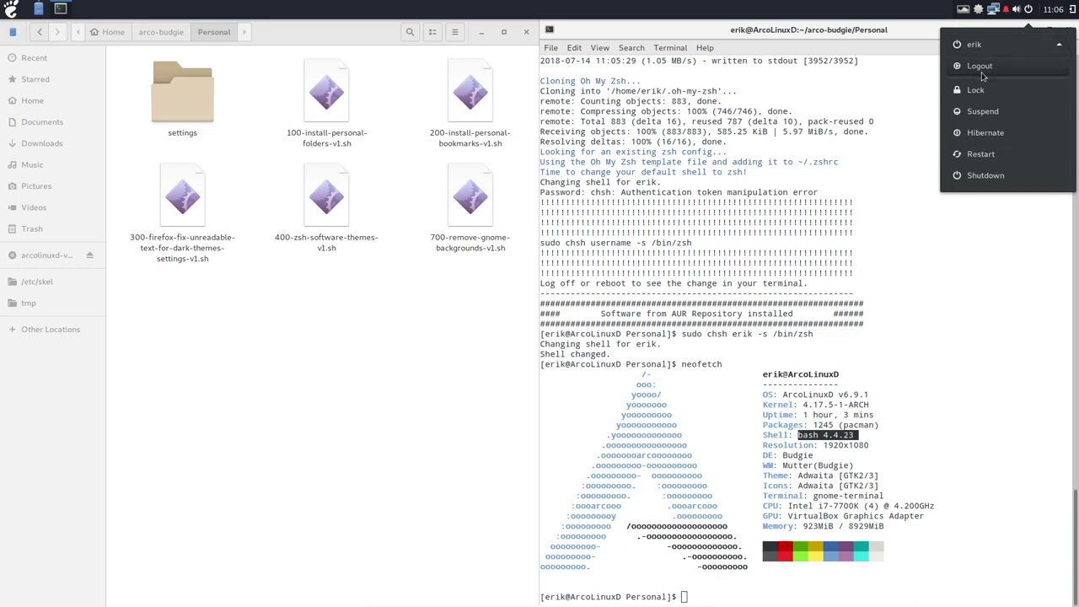
click(984, 75)
click(601, 347)
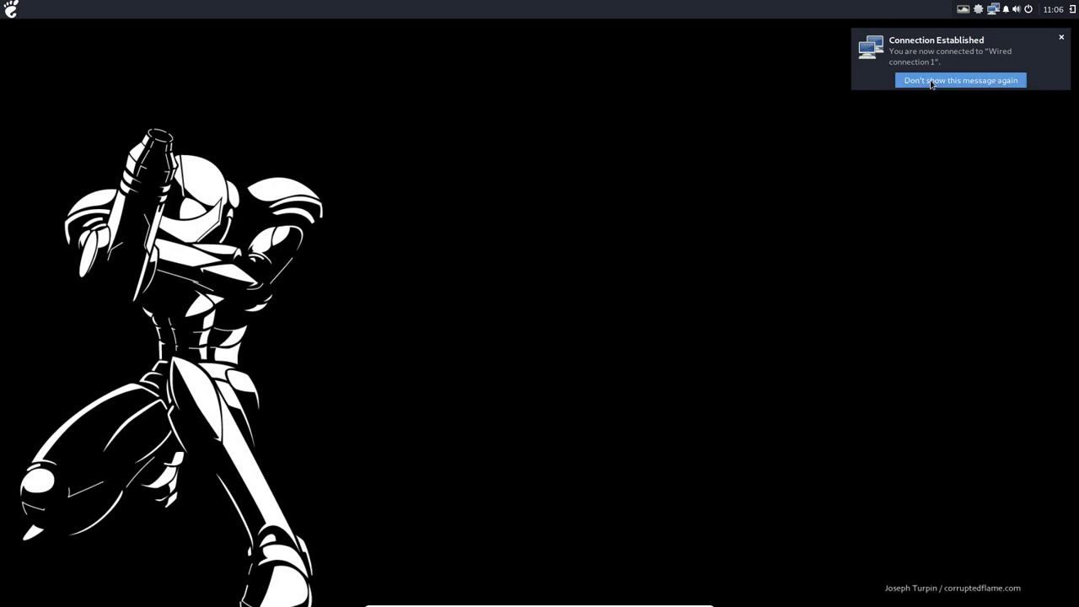
- Dismiss the network connection notification and switch the desktop to another wallpaper
click(1062, 37)
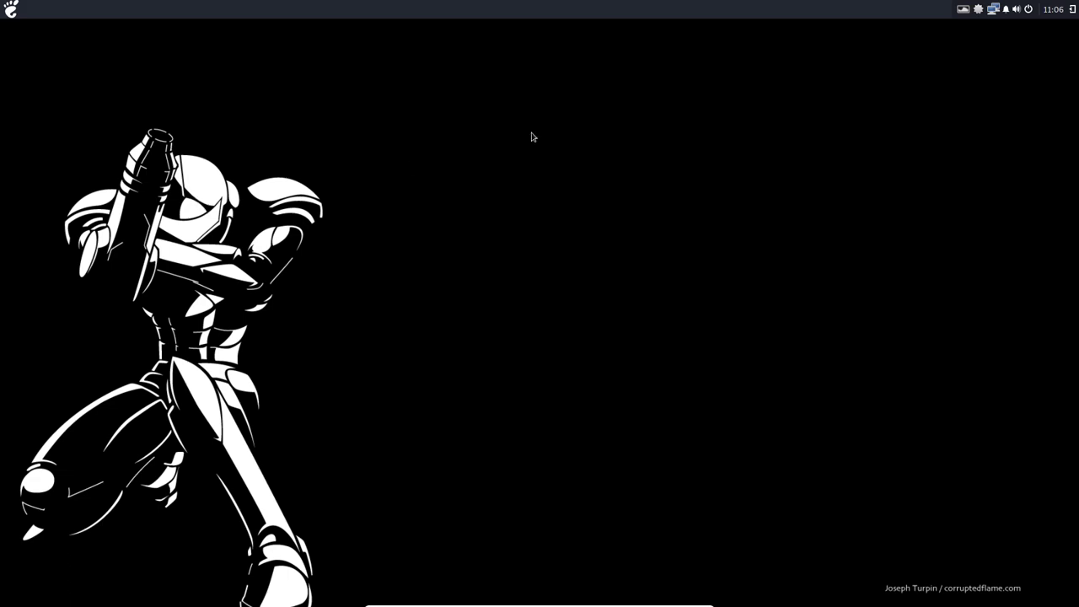
click(961, 10)
click(978, 28)
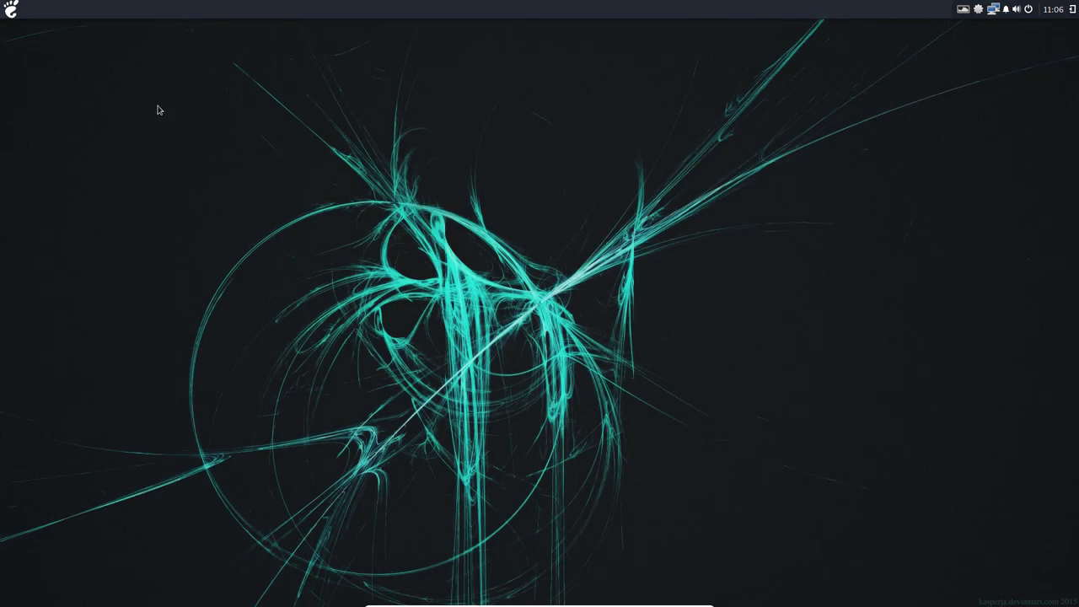
- Launch Termite and highlight the shell version in the system information to check that zsh is in use
click(11, 9)
click(459, 171)
click(11, 10)
text(termi)
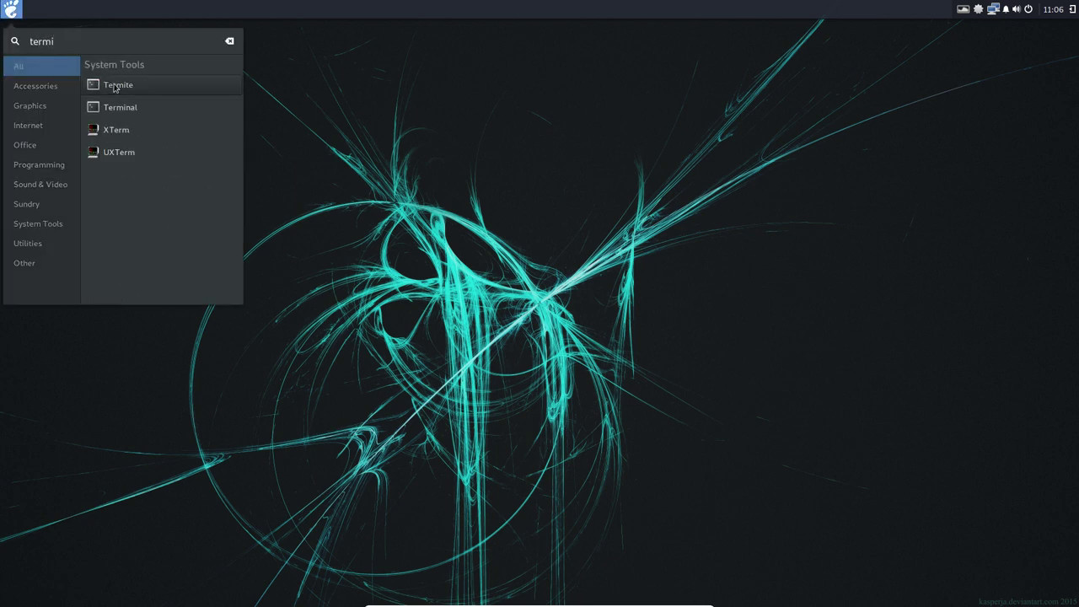
key(Return)
drag(430, 106, 589, 107)
drag(478, 187, 526, 188)
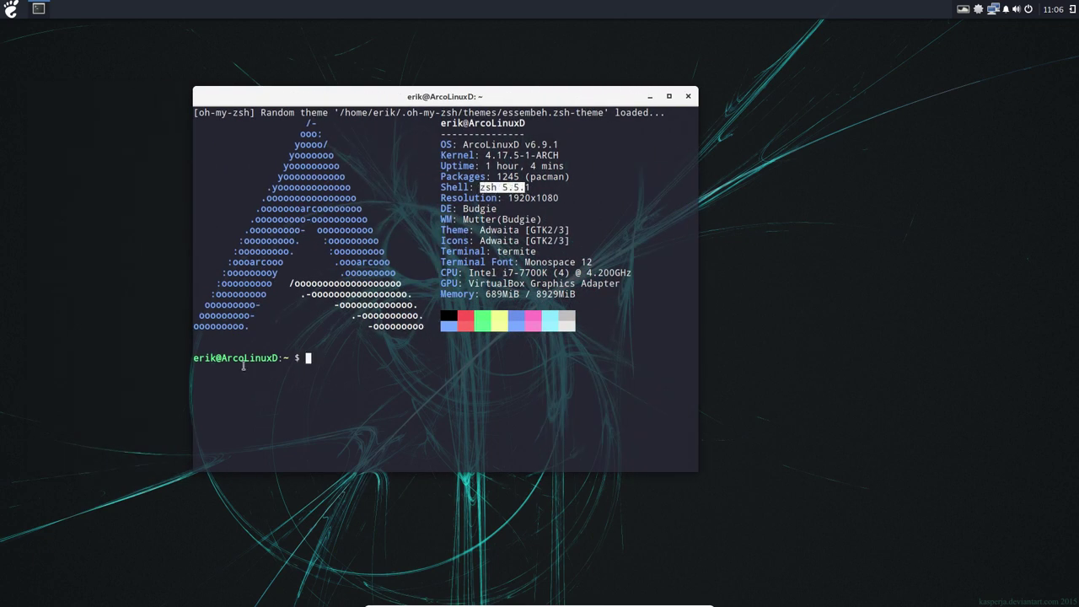
- Open a second Termite window, move it clear of the first, and highlight the first window's random theme name for comparison
click(12, 12)
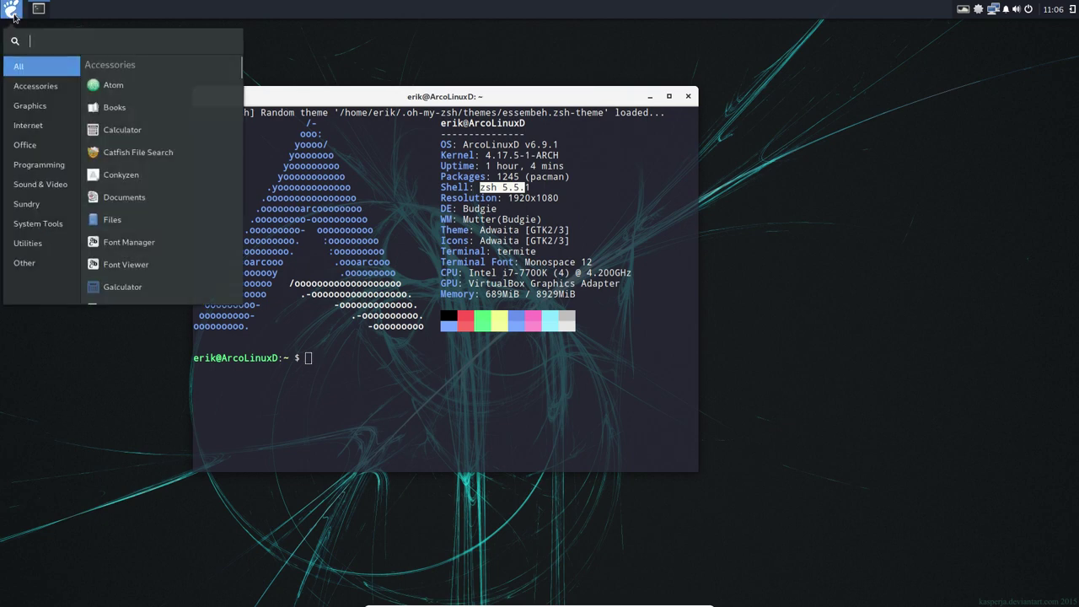
text(ter)
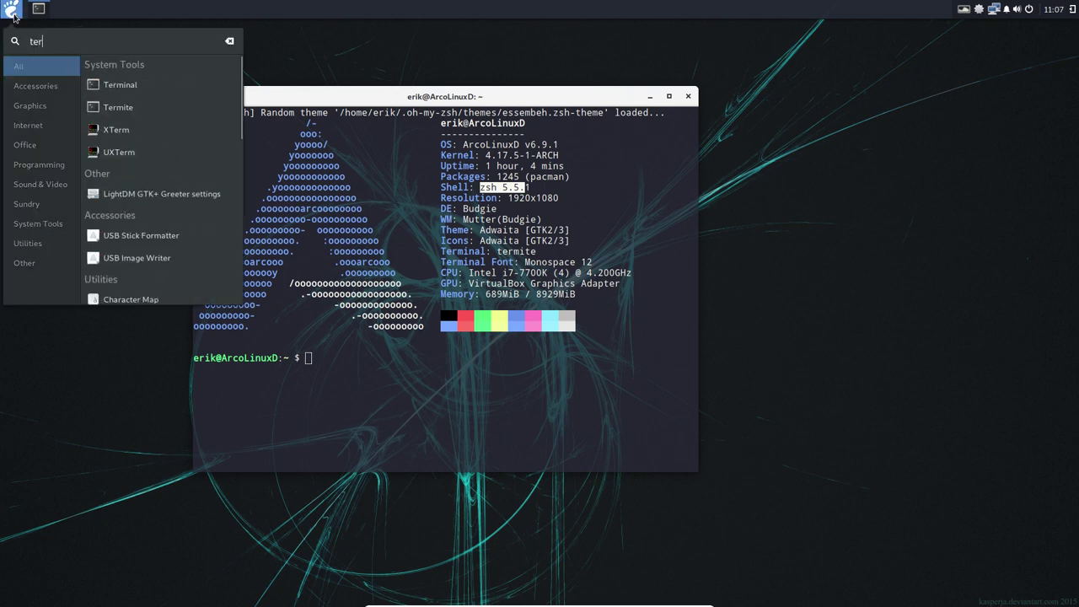
click(123, 107)
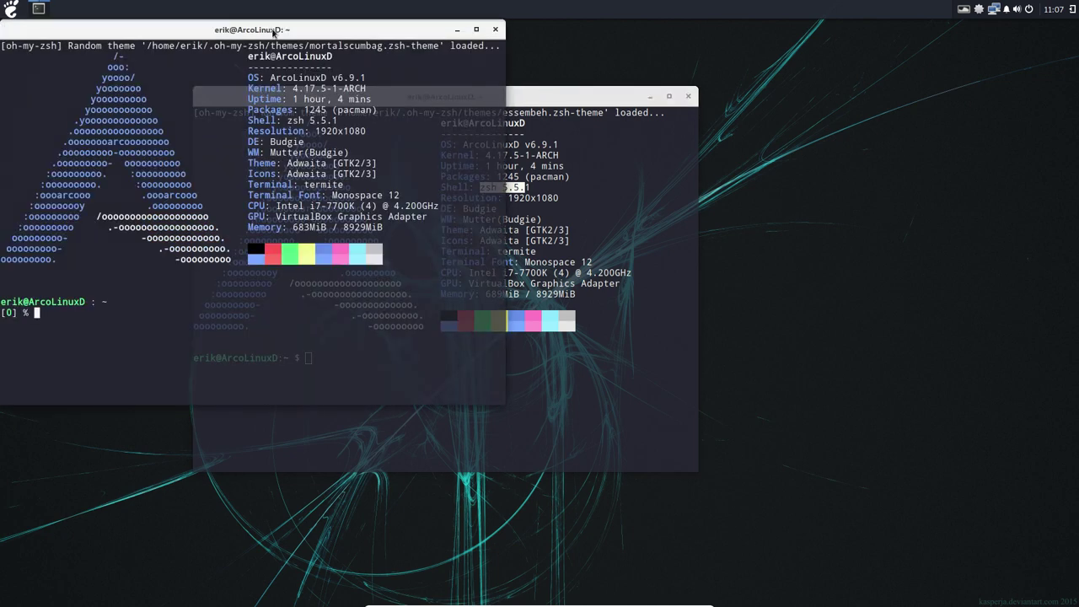
drag(277, 30, 693, 269)
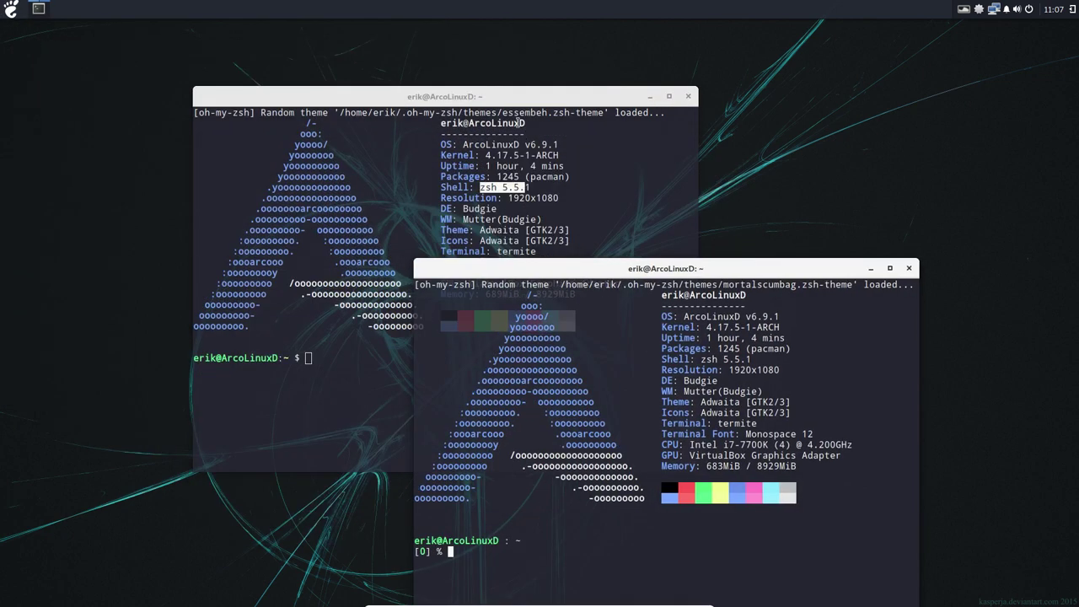
drag(503, 112, 548, 112)
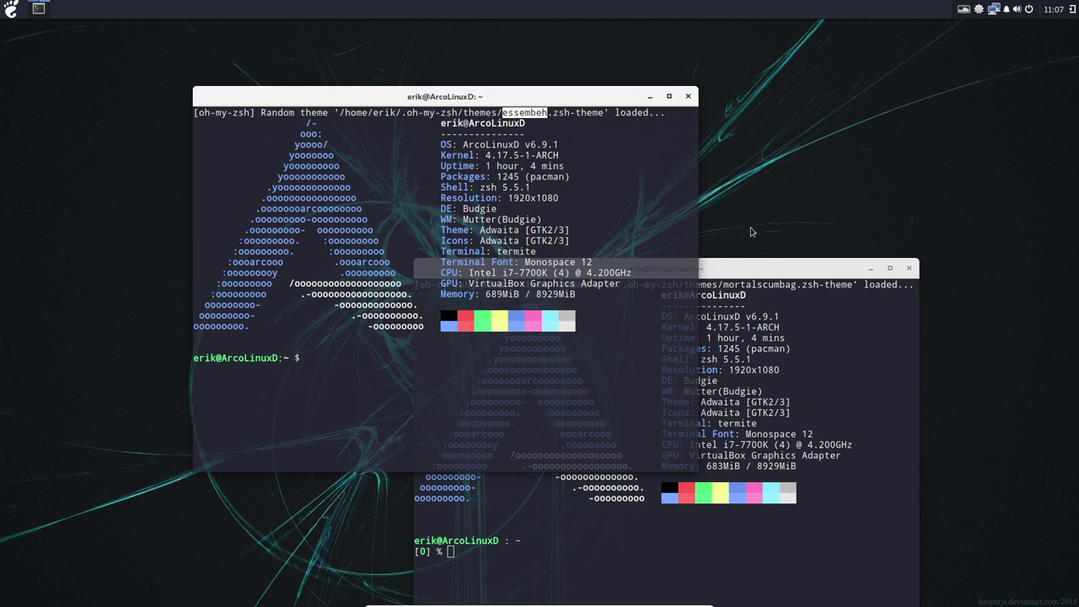
- Highlight the second Termite window's random theme name, run ls and dmesg there to view the theme's output, and close that window
click(766, 269)
drag(728, 284, 787, 286)
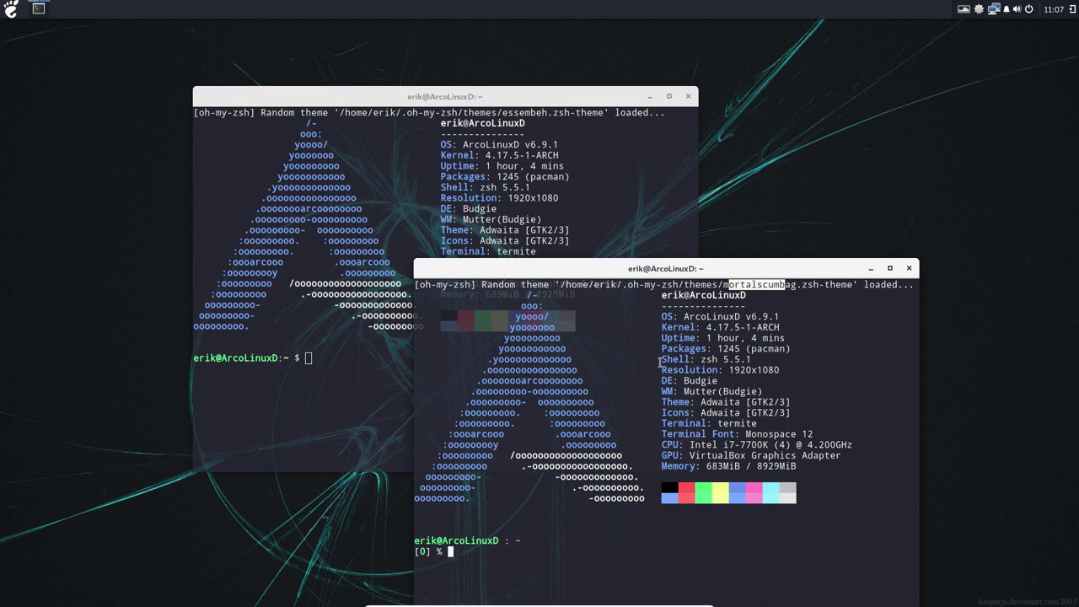
text(ls)
key(Return)
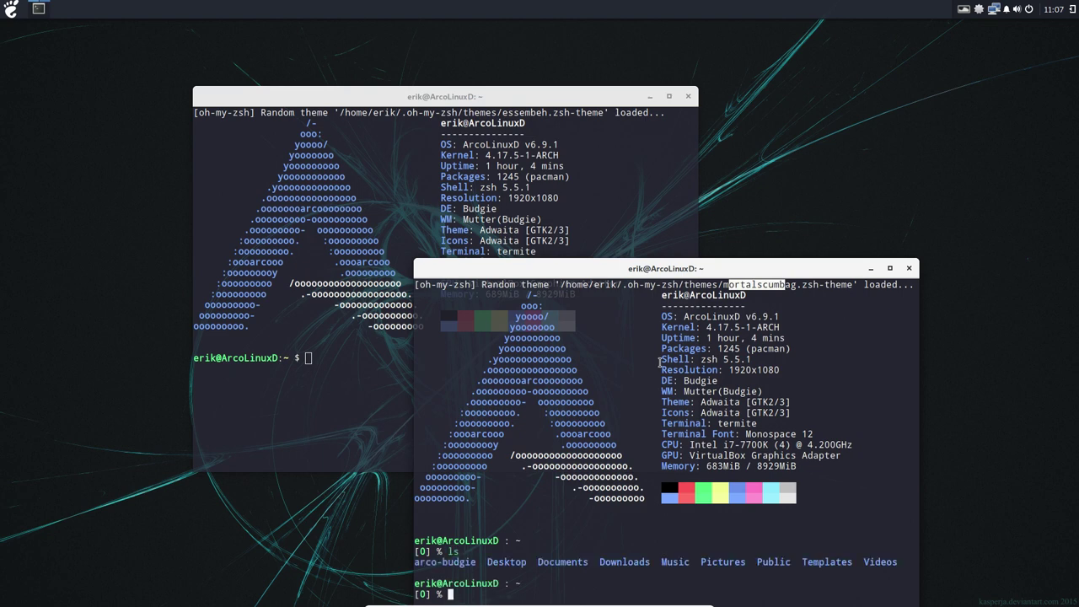
text(dmesg)
key(Return)
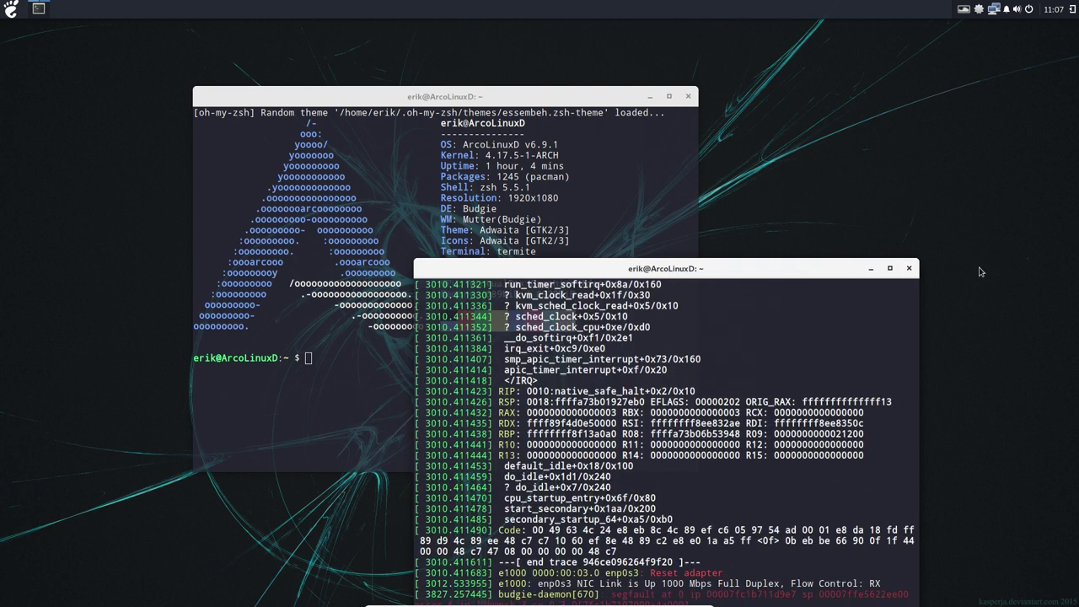
click(909, 268)
- Highlight the themes path, the word Random and the theme name in the remaining Termite window, and close it
drag(452, 112, 502, 112)
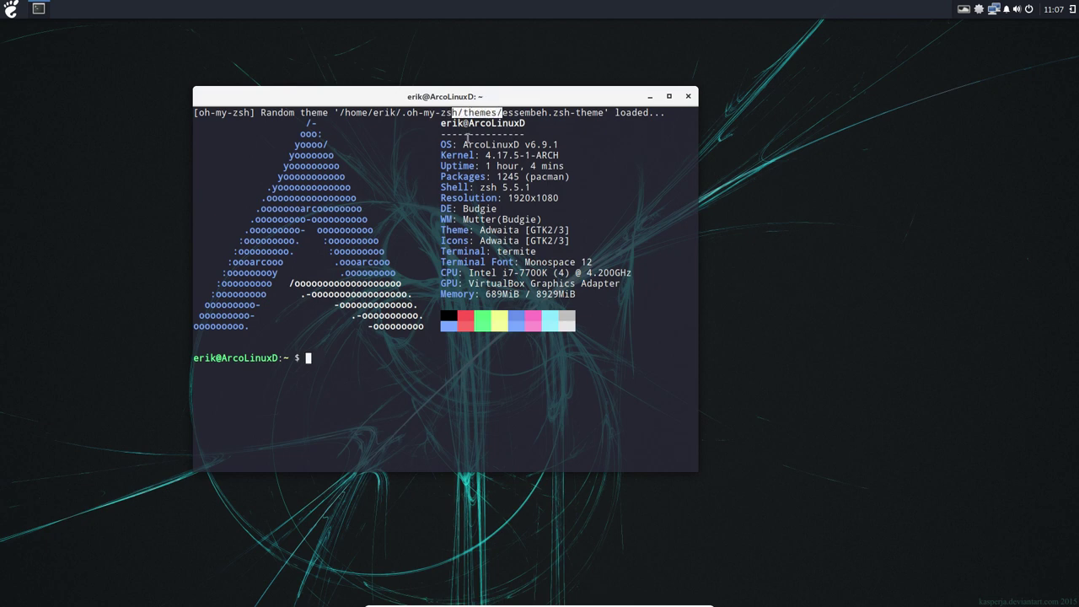
drag(256, 112, 300, 112)
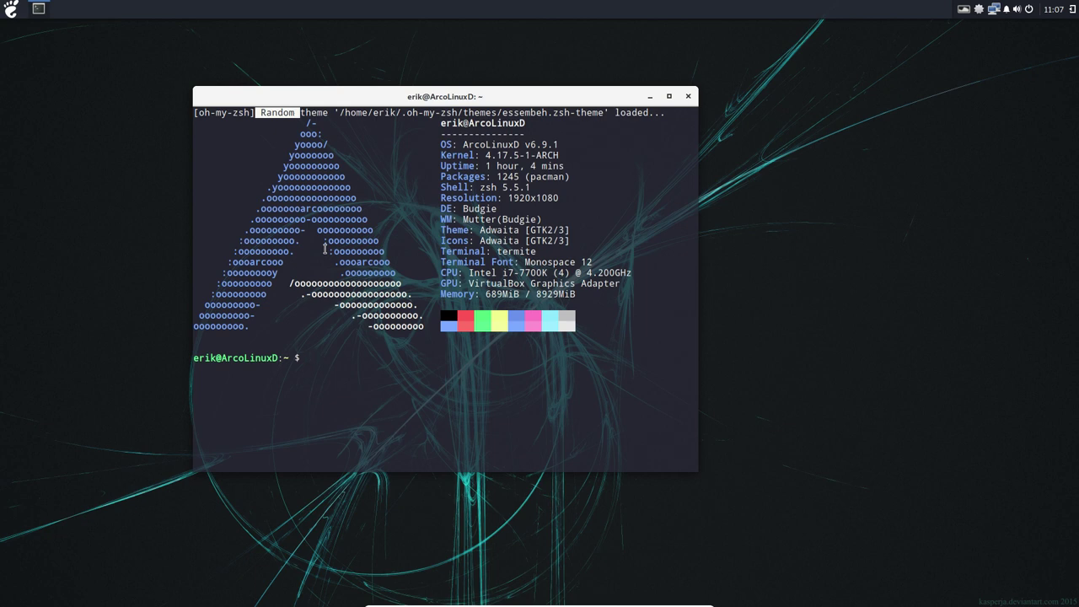
drag(502, 113, 546, 113)
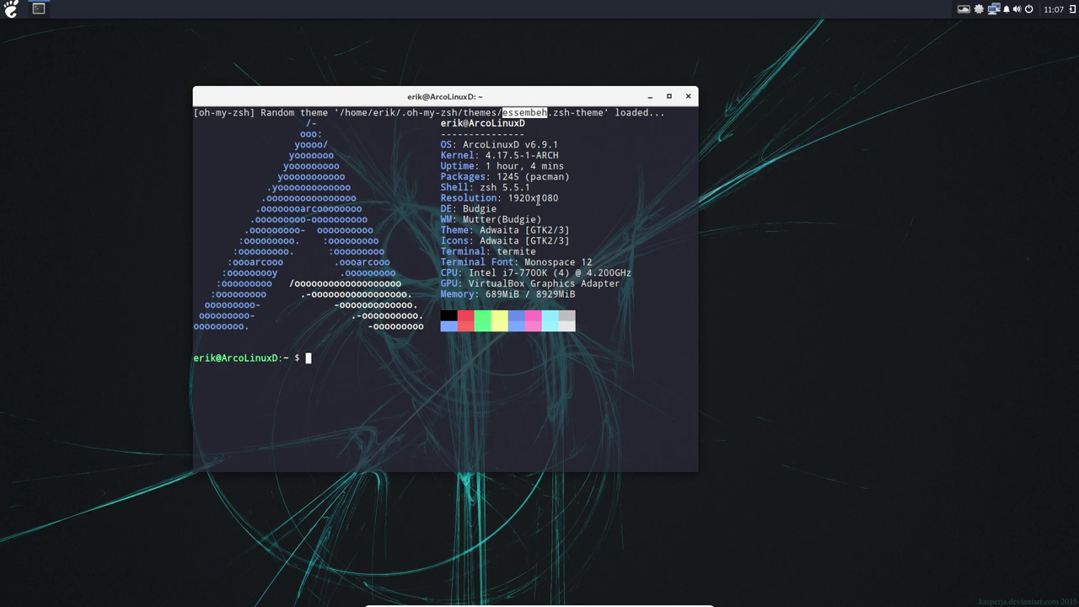
click(688, 96)
- Launch Termite again to see another random theme, highlight its prompt, and close the terminal
click(11, 10)
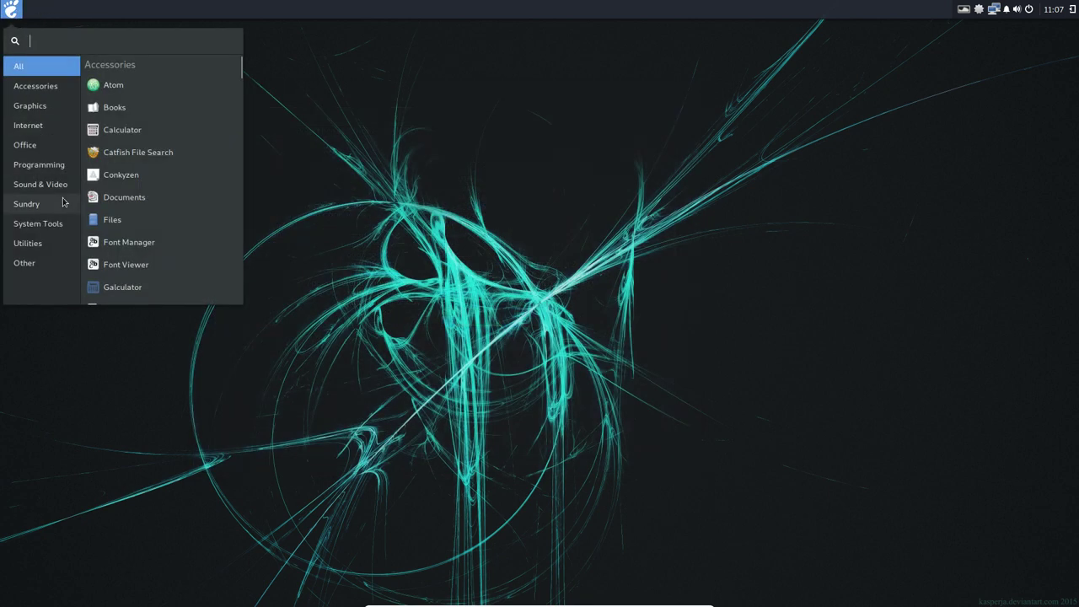
text(termite)
key(Return)
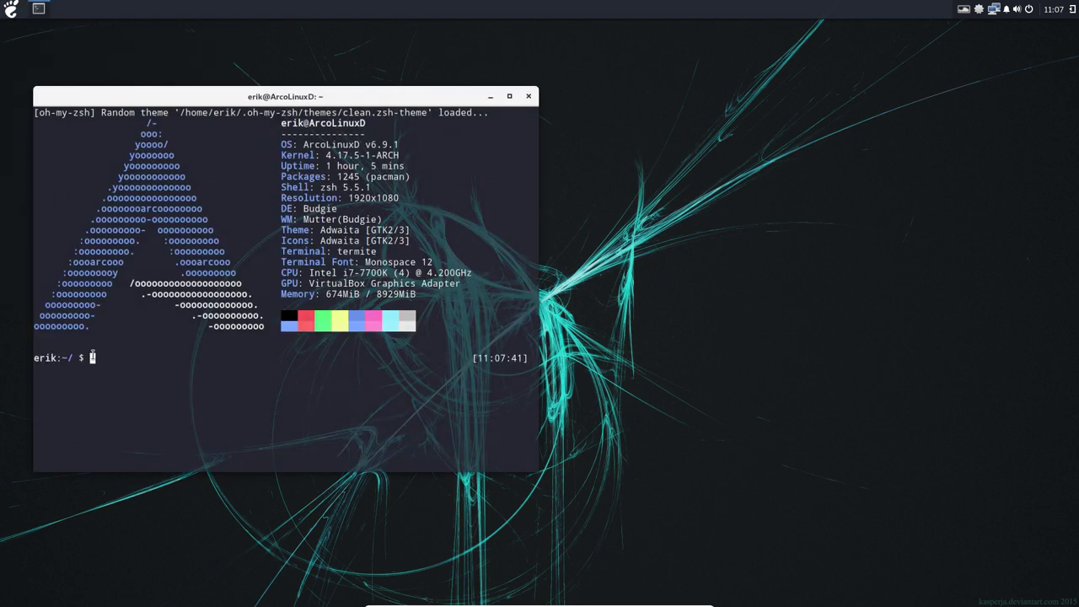
drag(92, 357, 33, 360)
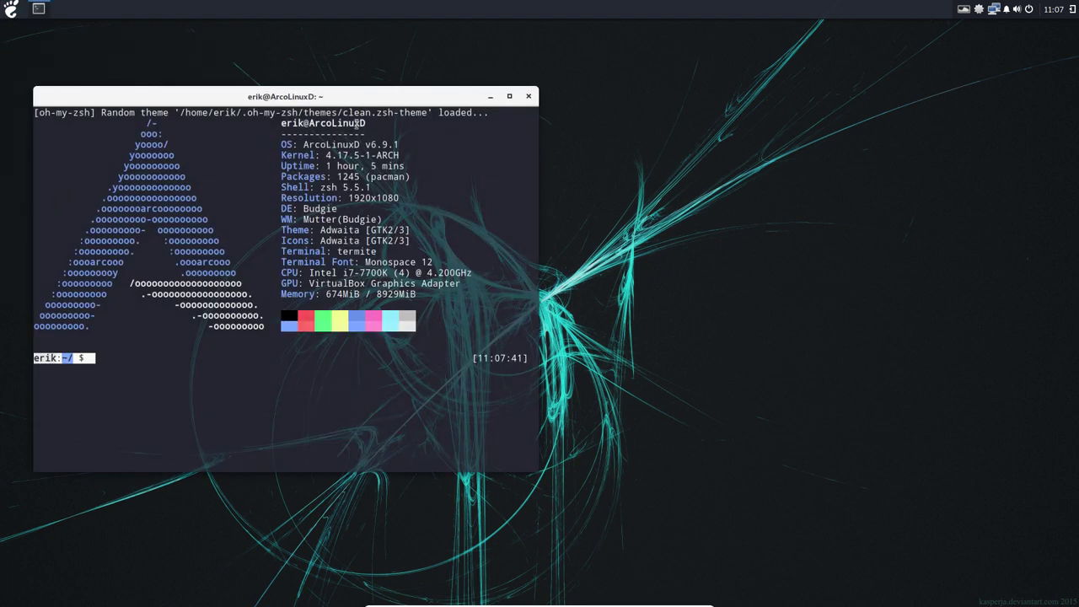
click(529, 96)
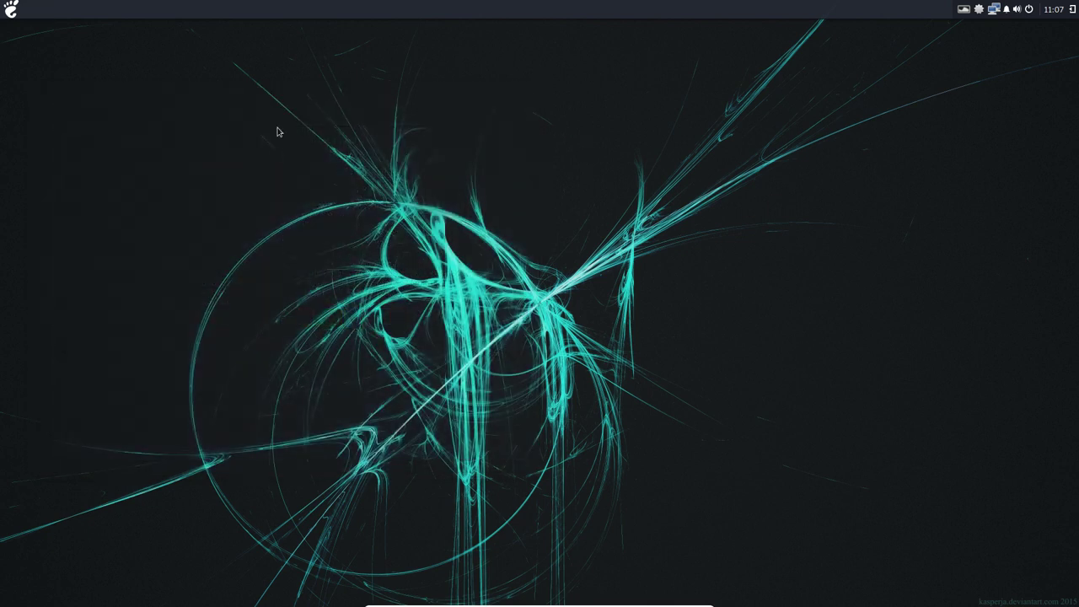
- Open the arco-budgie folder from Home in a maximized Files window with the icons reduced two zoom levels
click(11, 9)
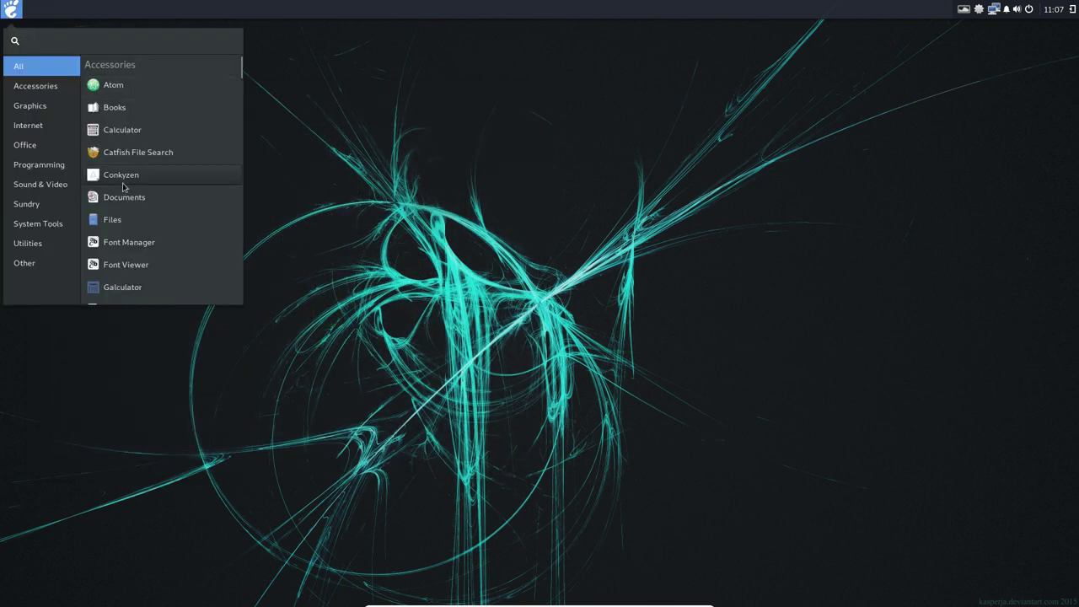
click(116, 220)
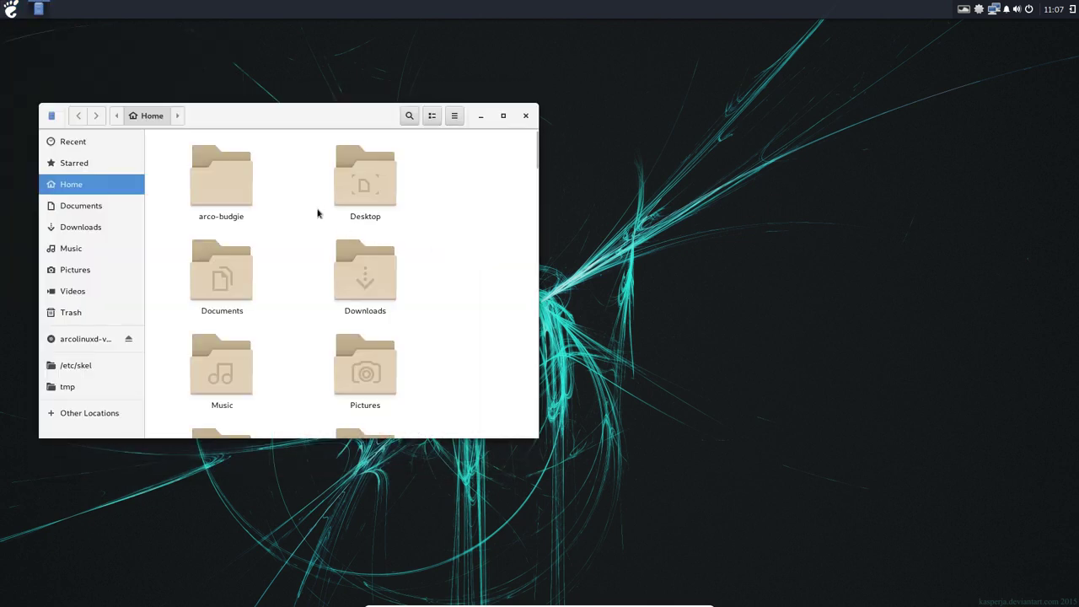
double_click(359, 118)
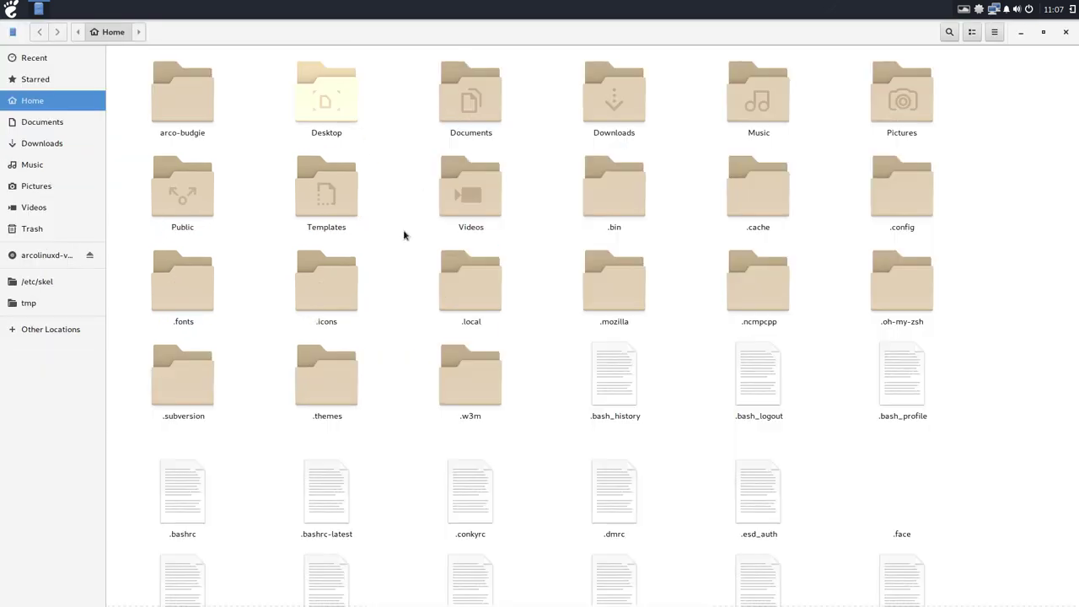
key(ctrl+minus)
key(ctrl+minus)
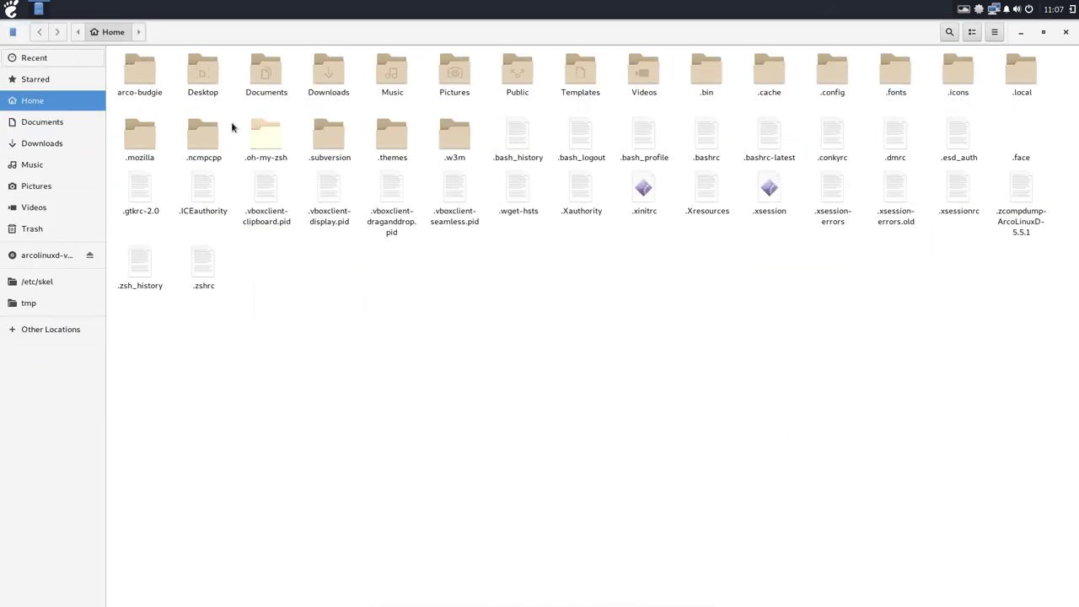
double_click(126, 80)
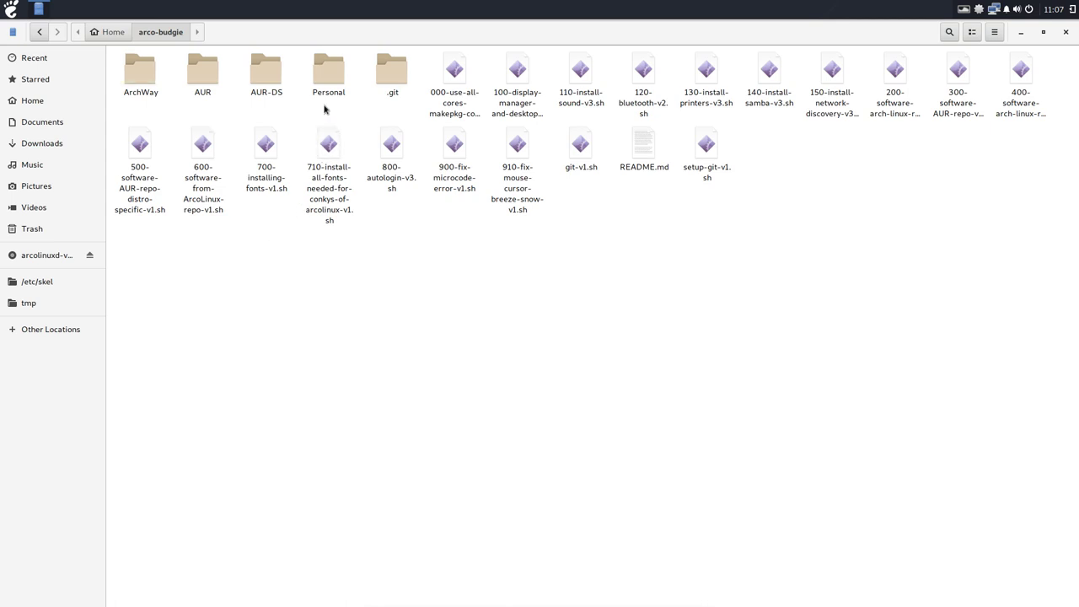
- Highlight the numbered install scripts in arco-budgie, and select the Personal and AUR-DS folders to inspect them
drag(143, 232, 1022, 69)
click(332, 77)
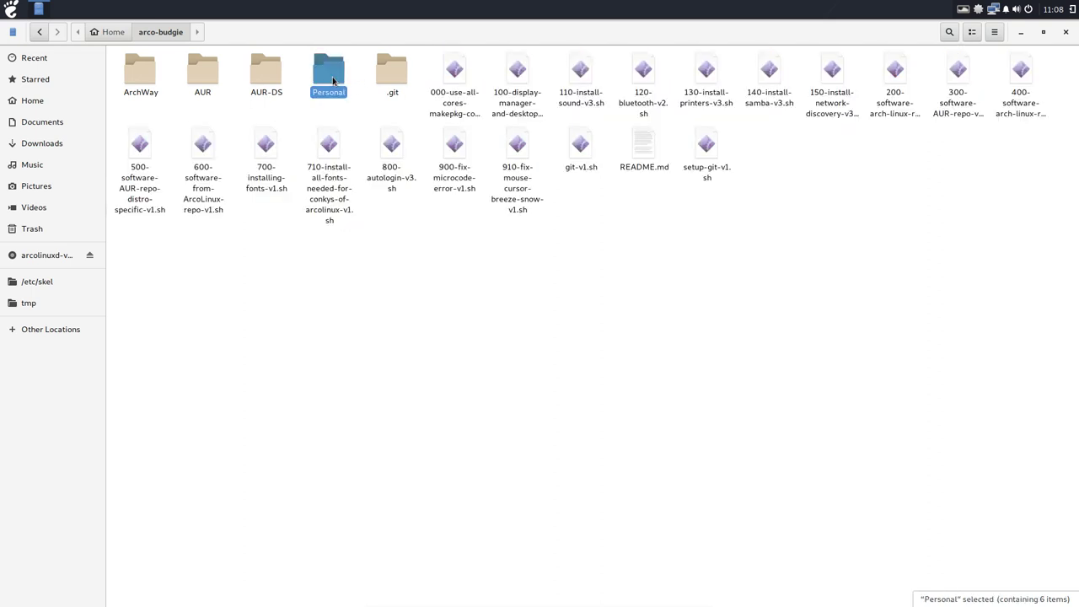
click(267, 78)
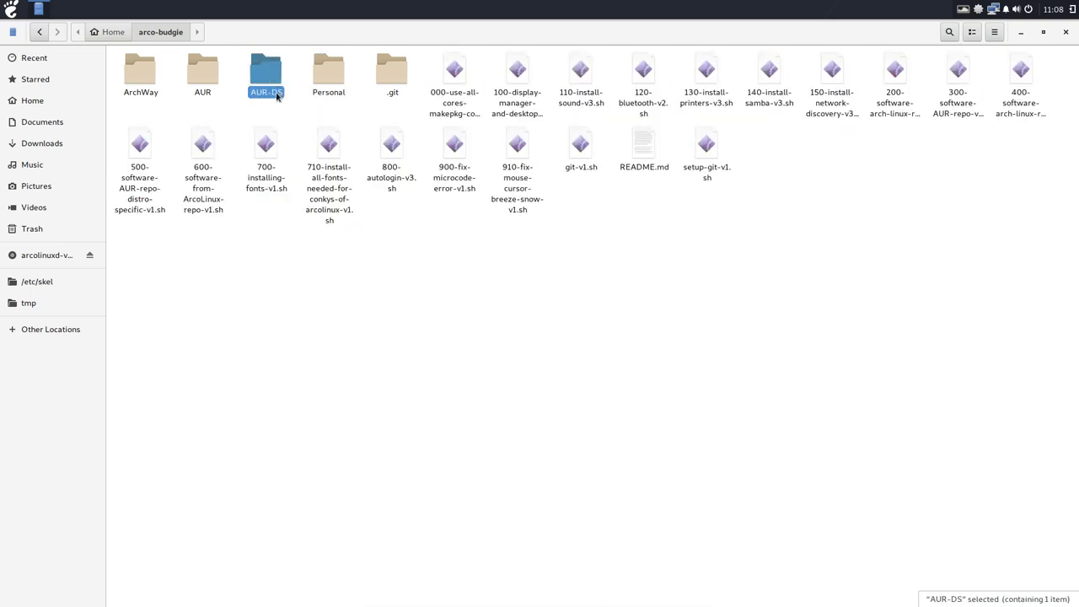
- Open the AUR folder and look over its install scripts, selecting the vmworkstation, wire and wps-office ones in turn
double_click(204, 73)
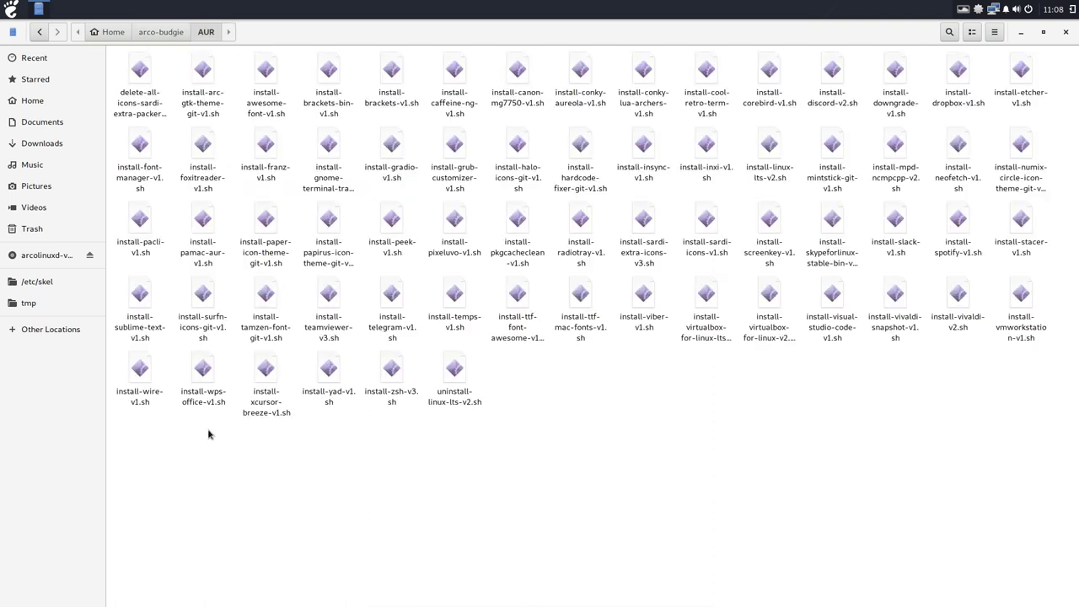
drag(132, 432, 1042, 68)
click(1031, 475)
click(1015, 310)
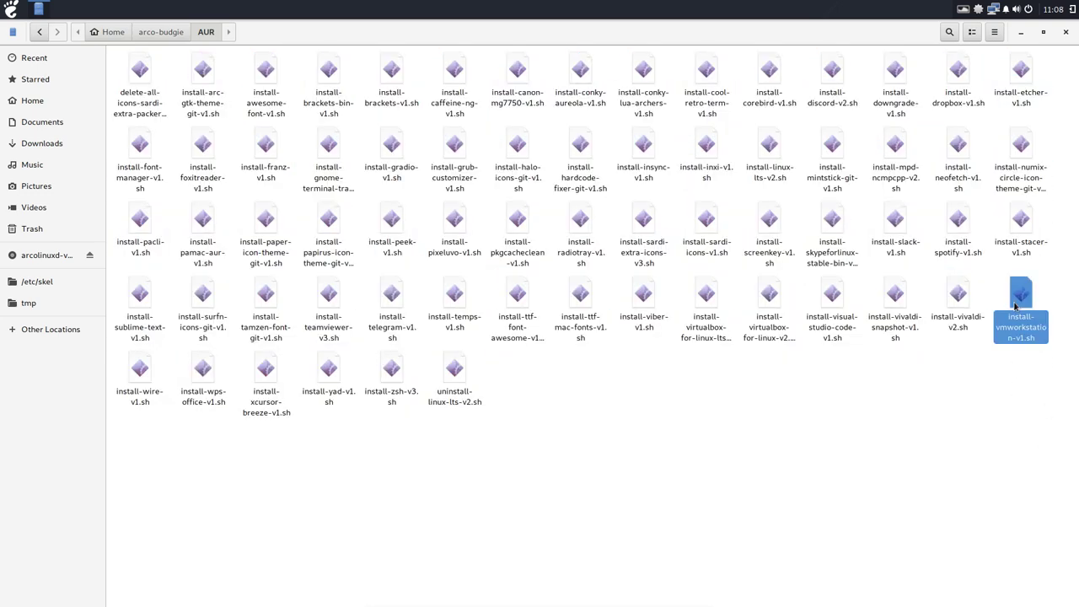
click(143, 381)
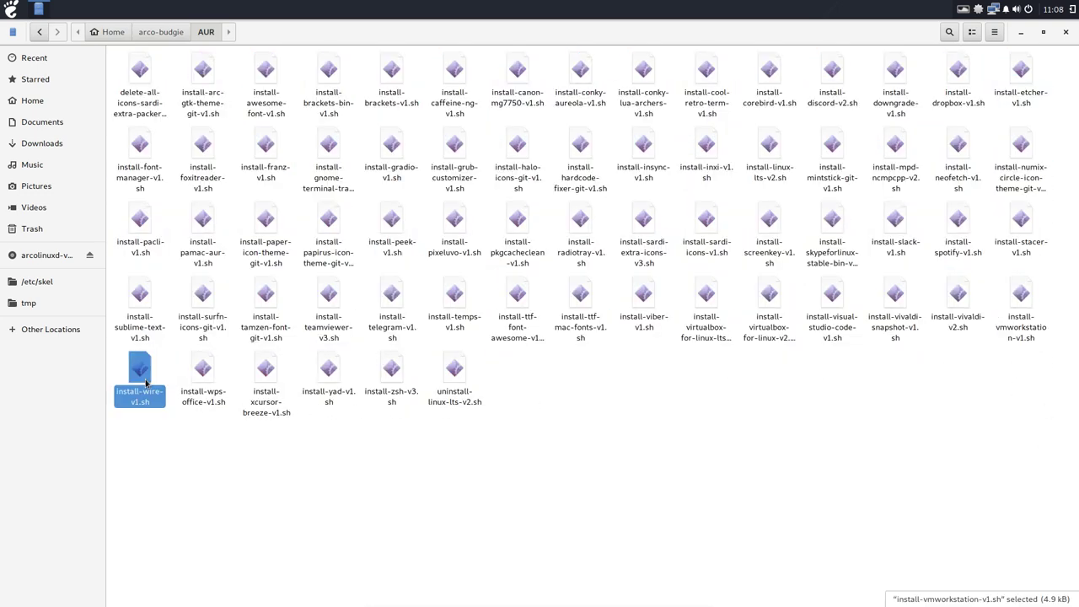
click(209, 376)
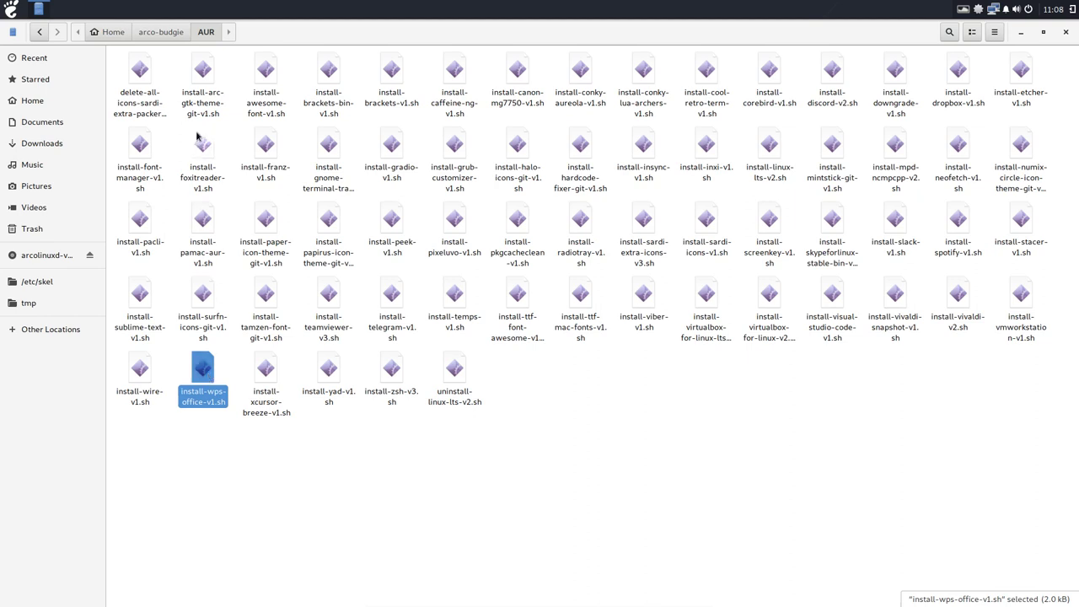
- Return to arco-budgie, view the AUR scripts once more, and go back to select the ArchWay folder
click(162, 32)
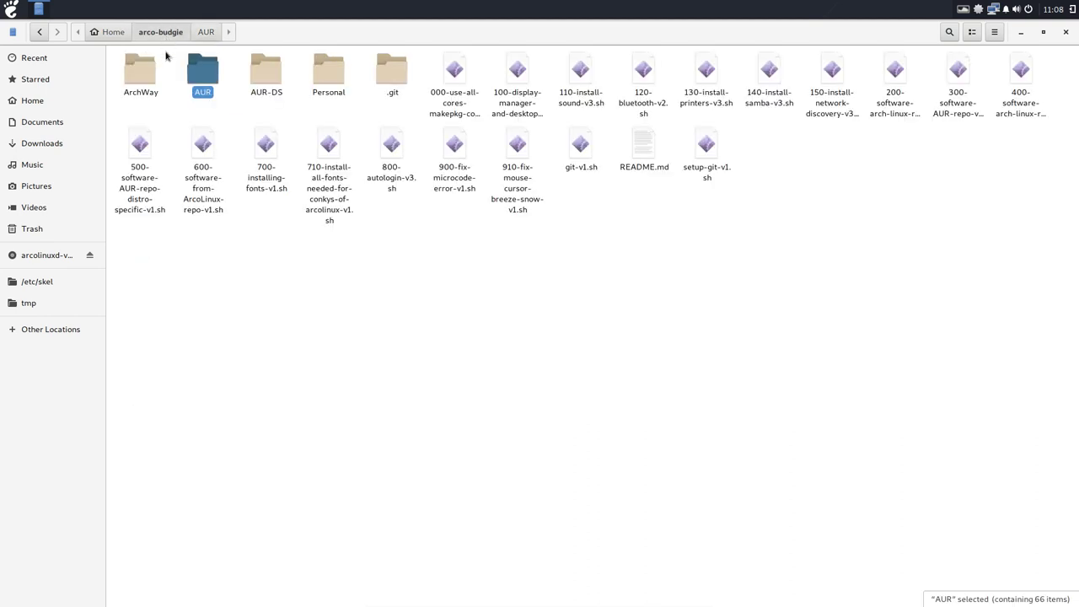
click(140, 79)
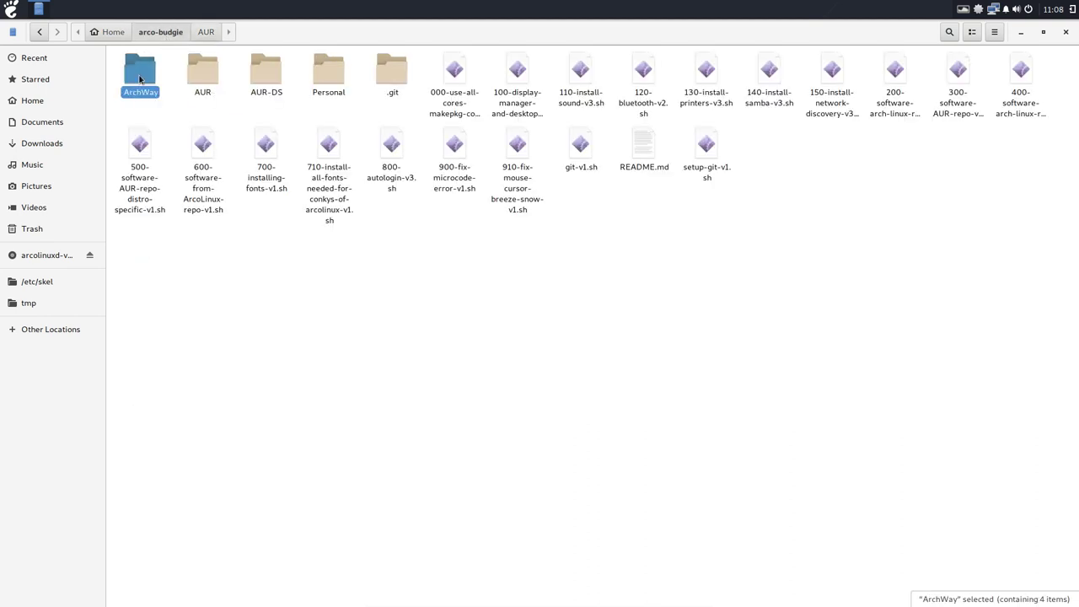
double_click(203, 73)
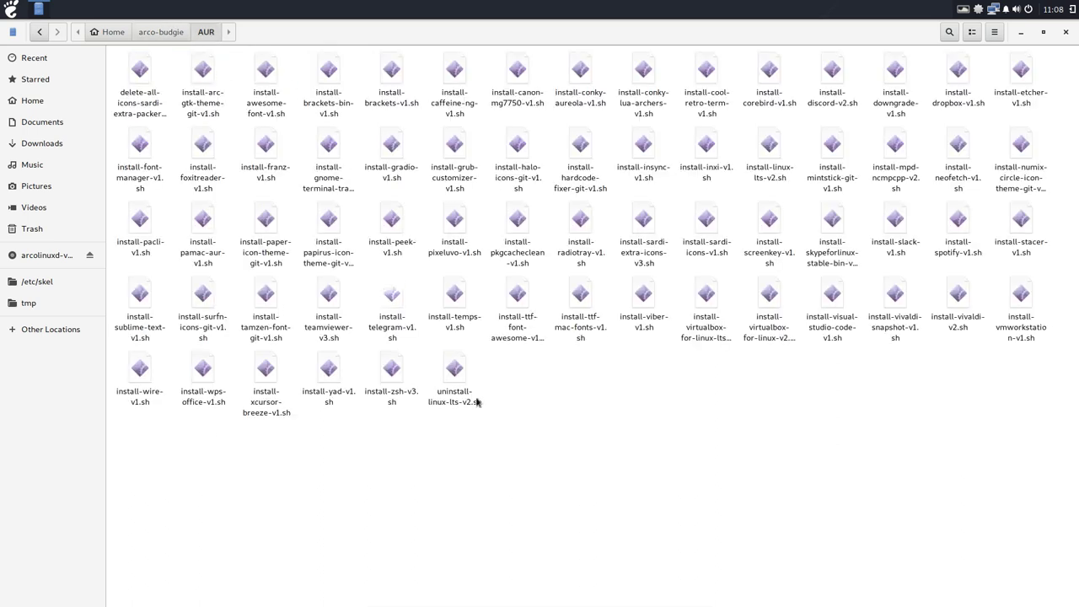
click(160, 34)
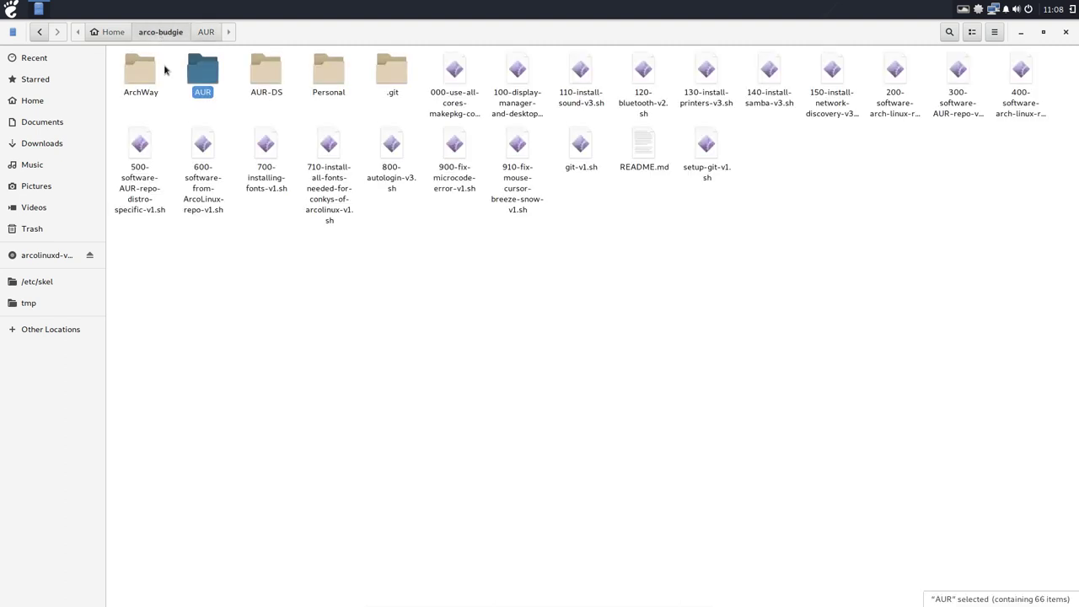
click(140, 79)
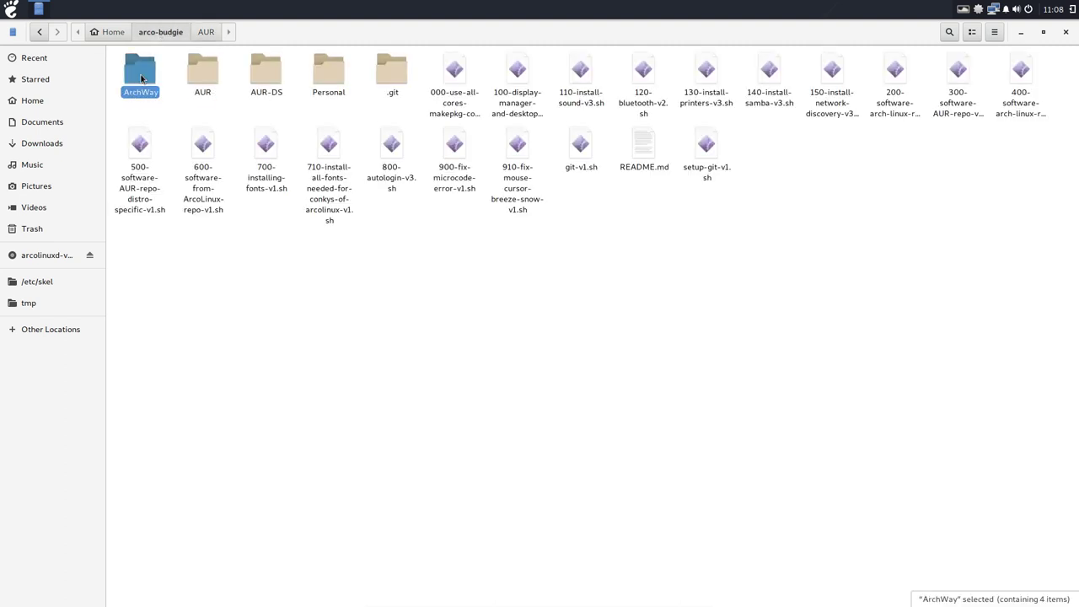